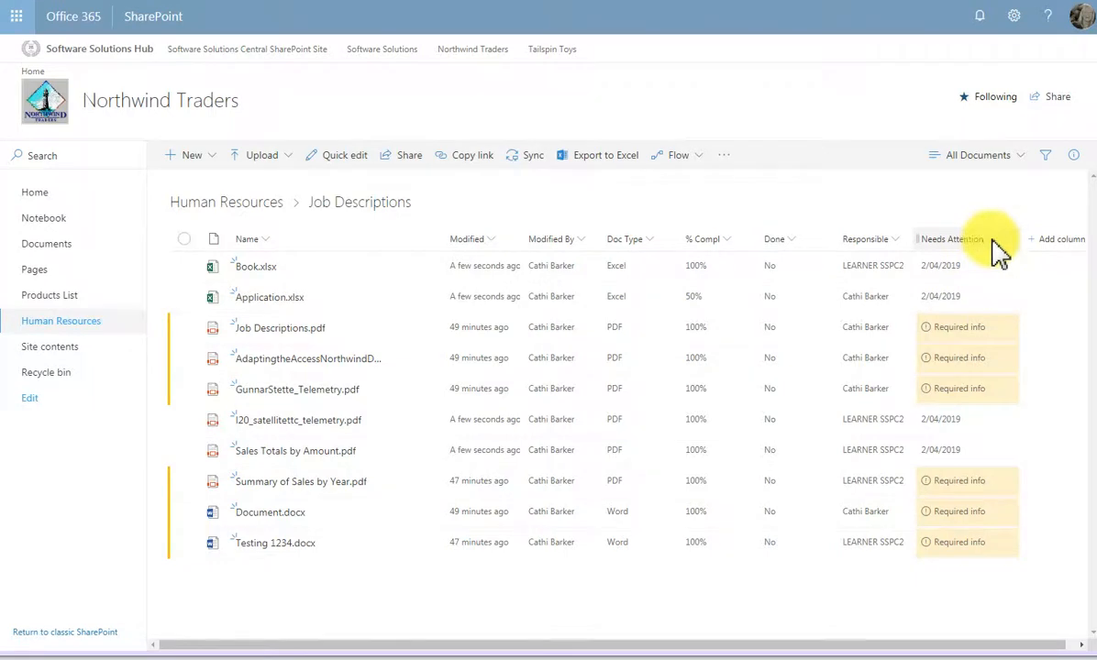
Filter the Job Descriptions documents to those whose Needs Attention value is (Empty).
{"action": "left_click", "coordinate": [994, 242]}
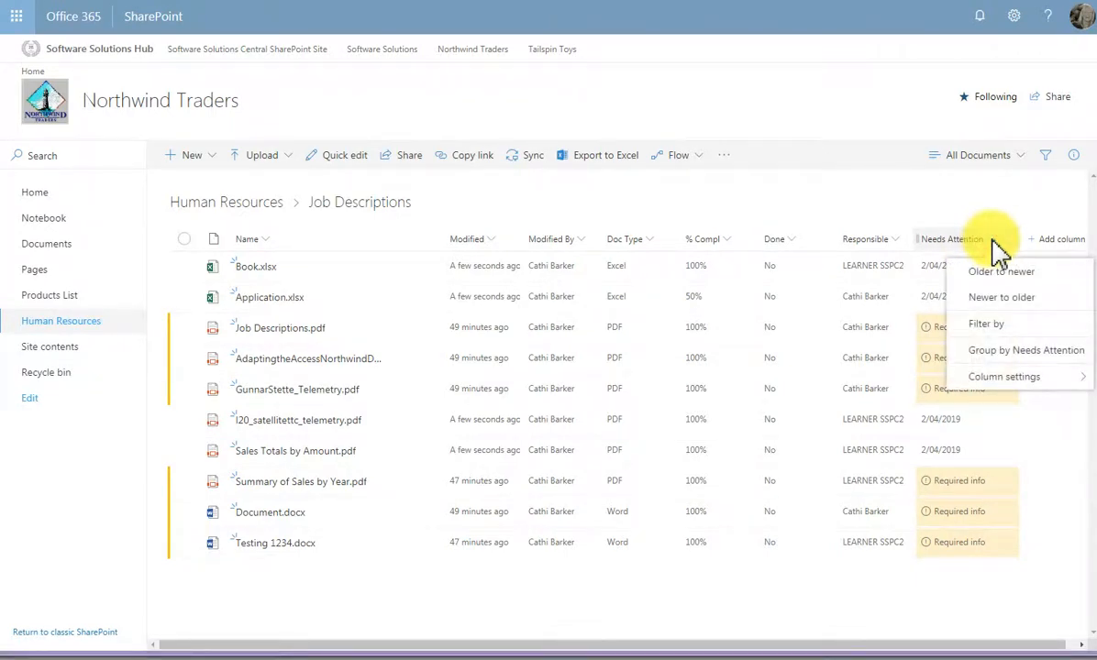
{"action": "left_click", "coordinate": [986, 324]}
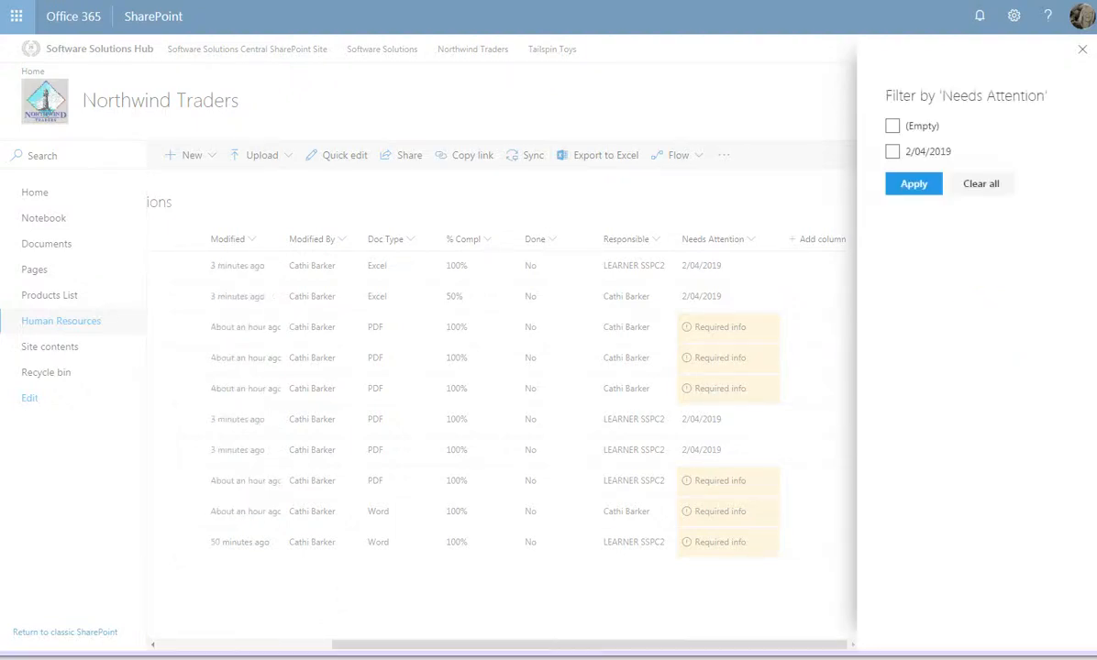
{"action": "left_click", "coordinate": [892, 126]}
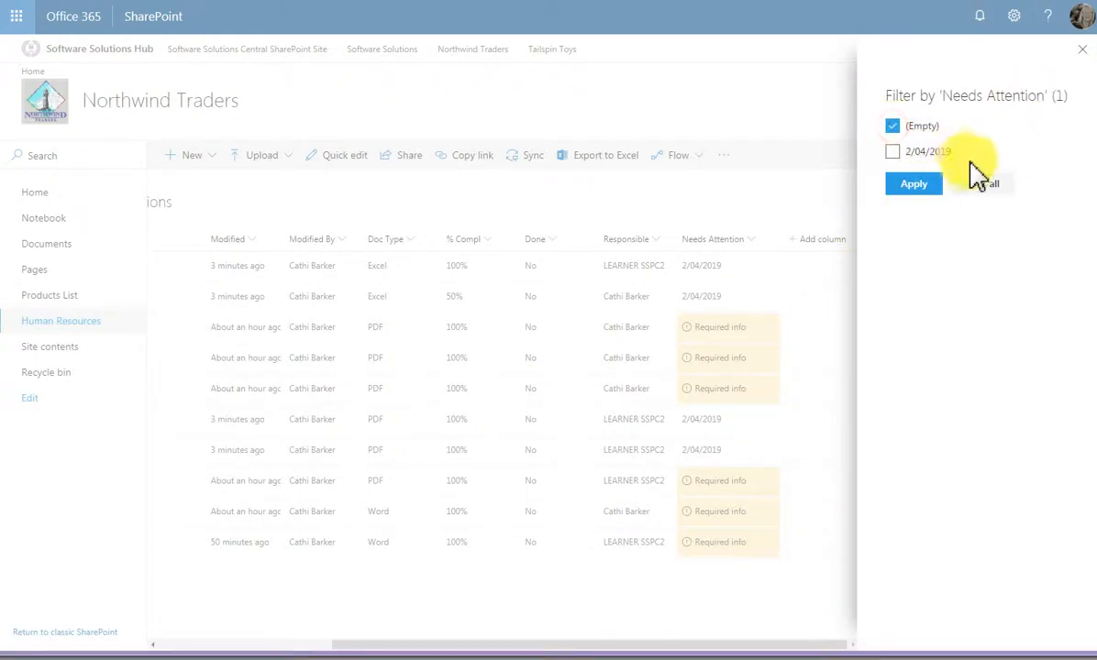
{"action": "left_click", "coordinate": [911, 186]}
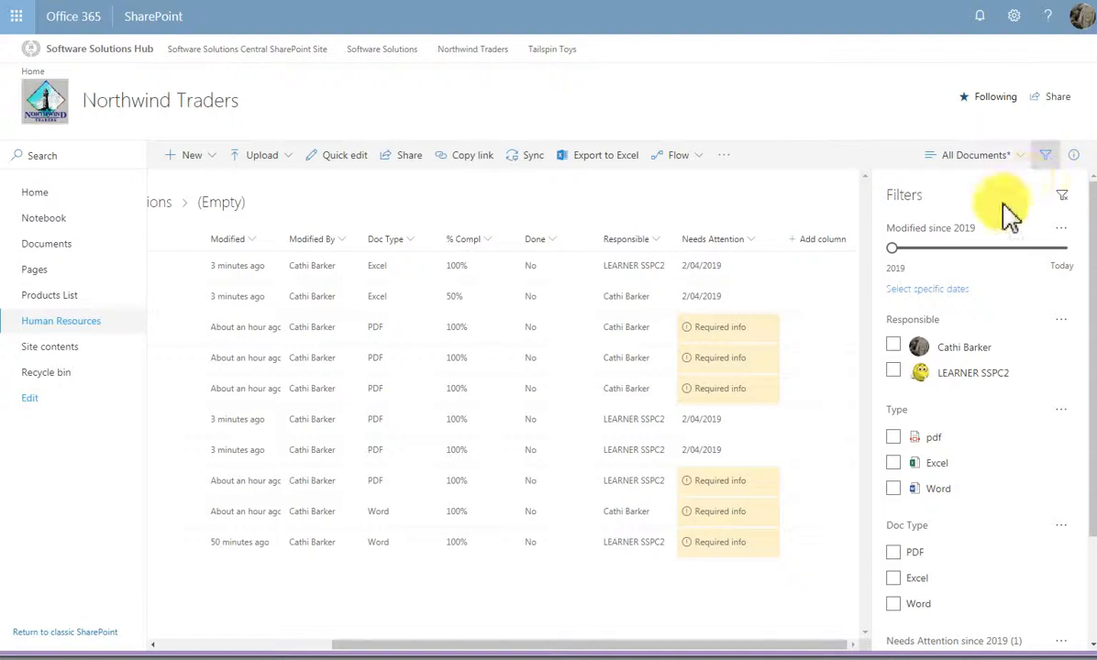
{"action": "left_click", "coordinate": [1050, 163]}
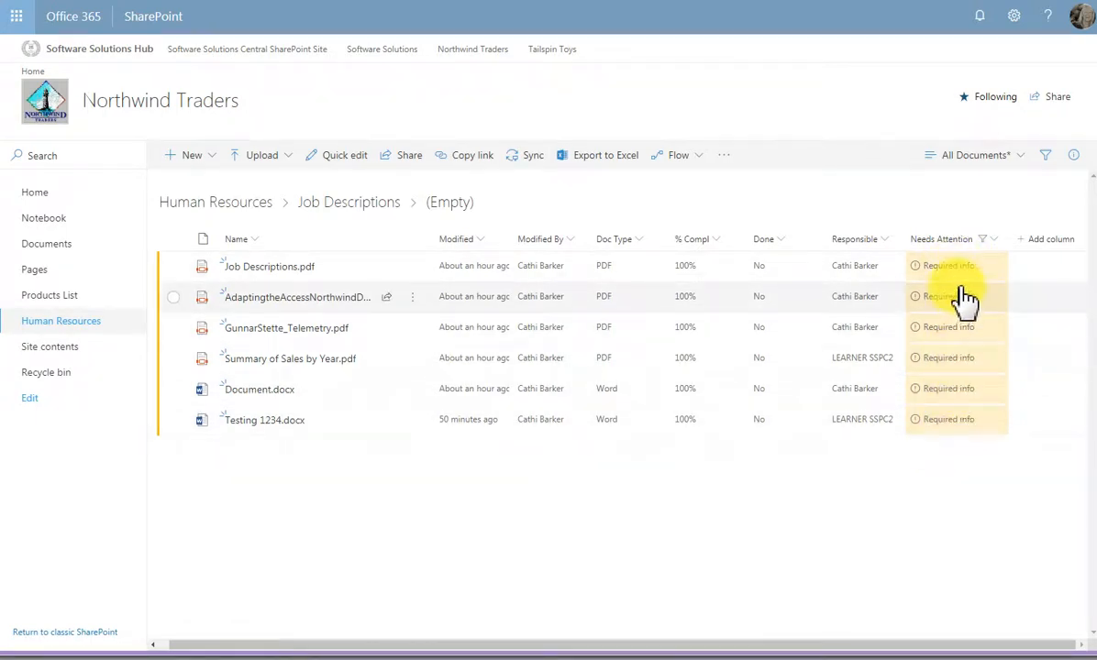
Review the filters applied to the Job Descriptions folder and clear them all.
{"action": "left_click", "coordinate": [1044, 157]}
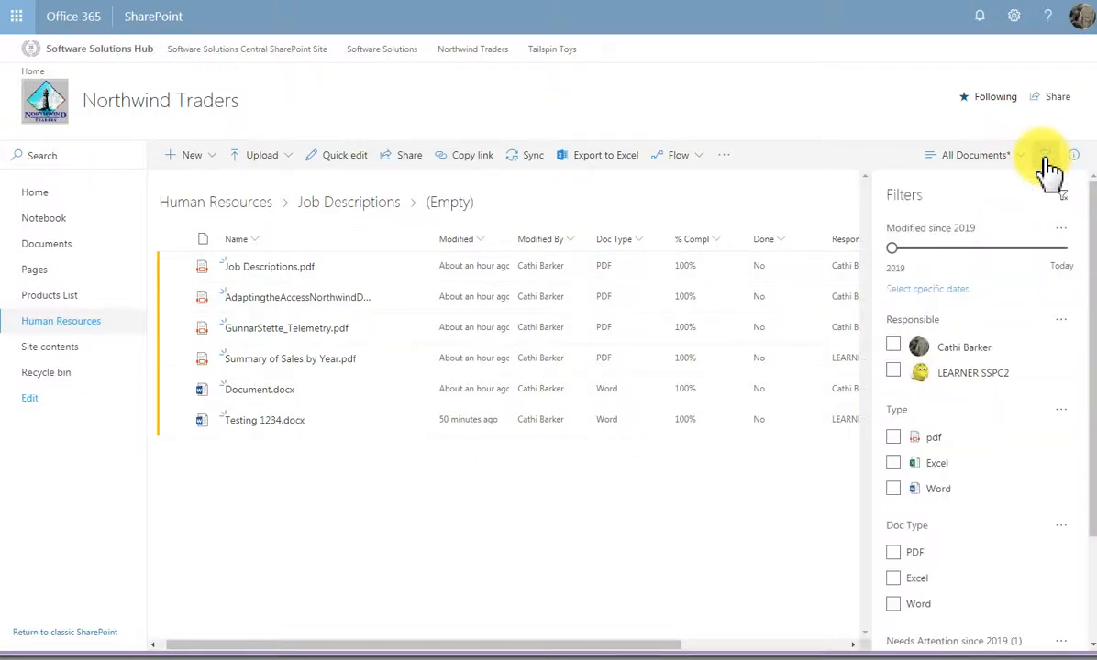
{"action": "left_click_drag", "start_coordinate": [1089, 337], "coordinate": [1091, 490]}
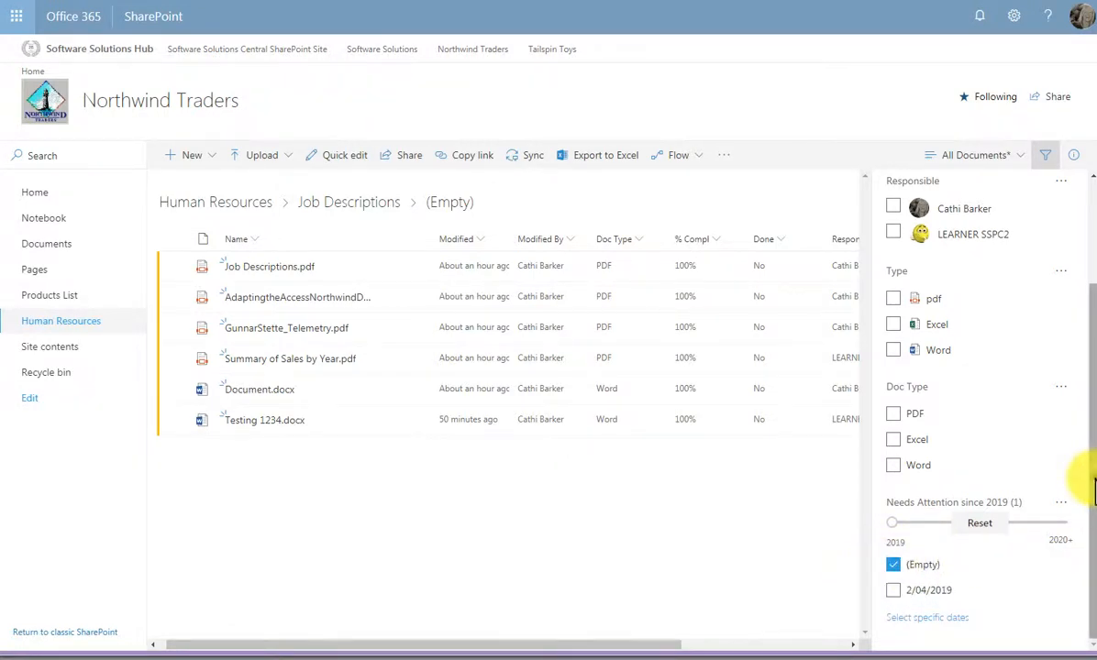
{"action": "left_click_drag", "start_coordinate": [1092, 548], "coordinate": [1093, 339]}
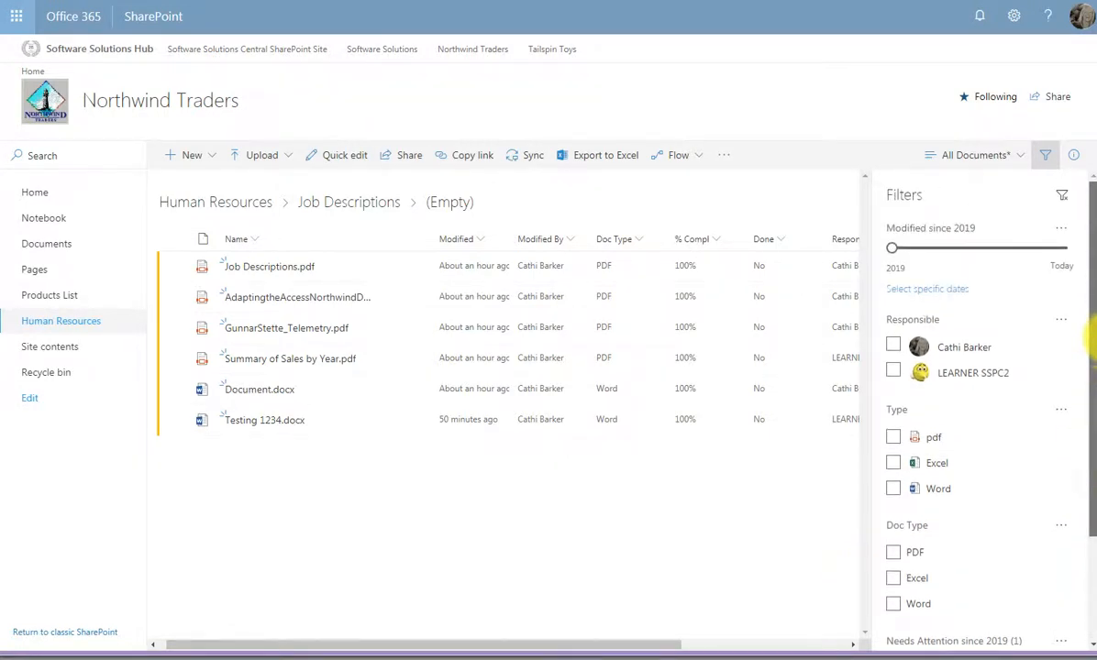
{"action": "left_click", "coordinate": [1061, 198]}
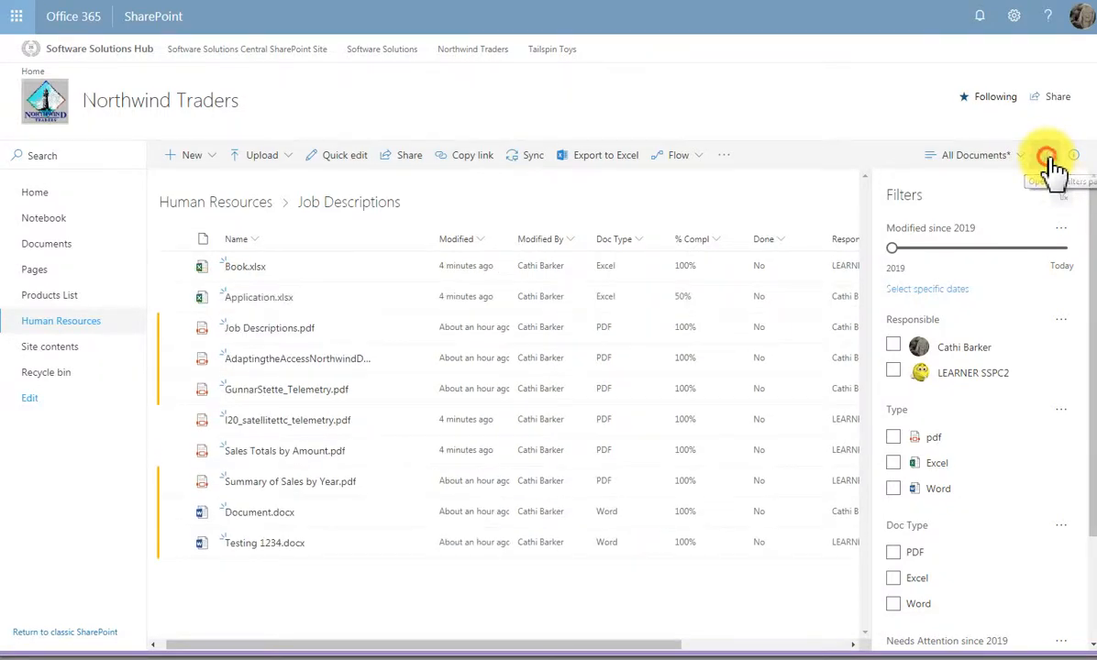
{"action": "left_click", "coordinate": [1047, 157]}
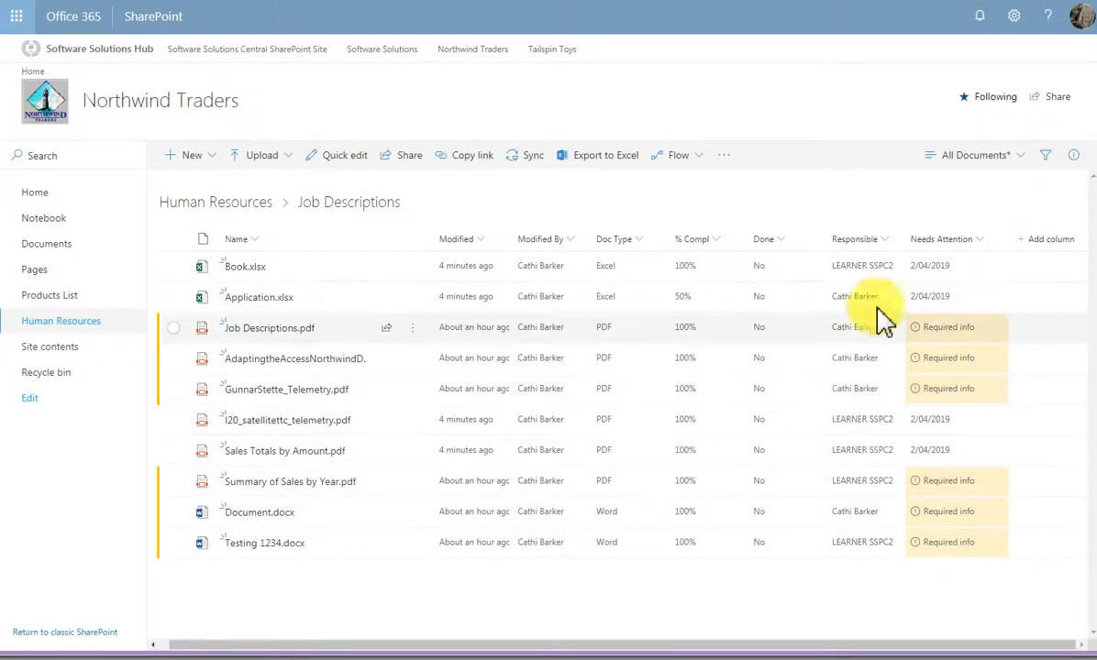
Filter the documents by the first person listed for the Responsible column.
{"action": "left_click", "coordinate": [885, 240]}
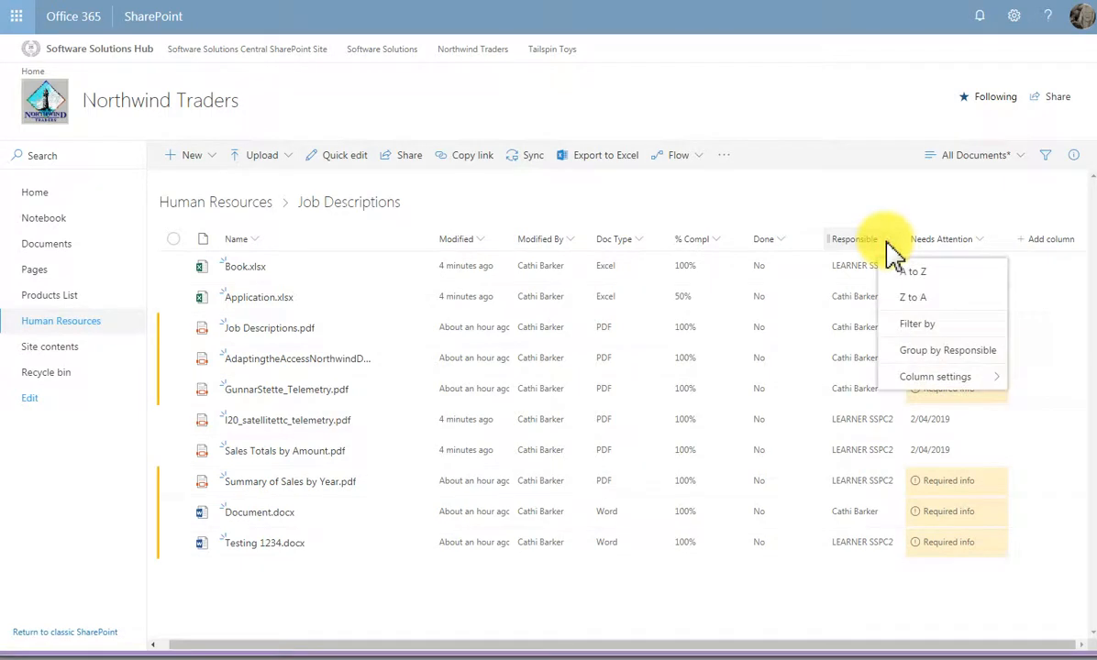
{"action": "left_click", "coordinate": [918, 327]}
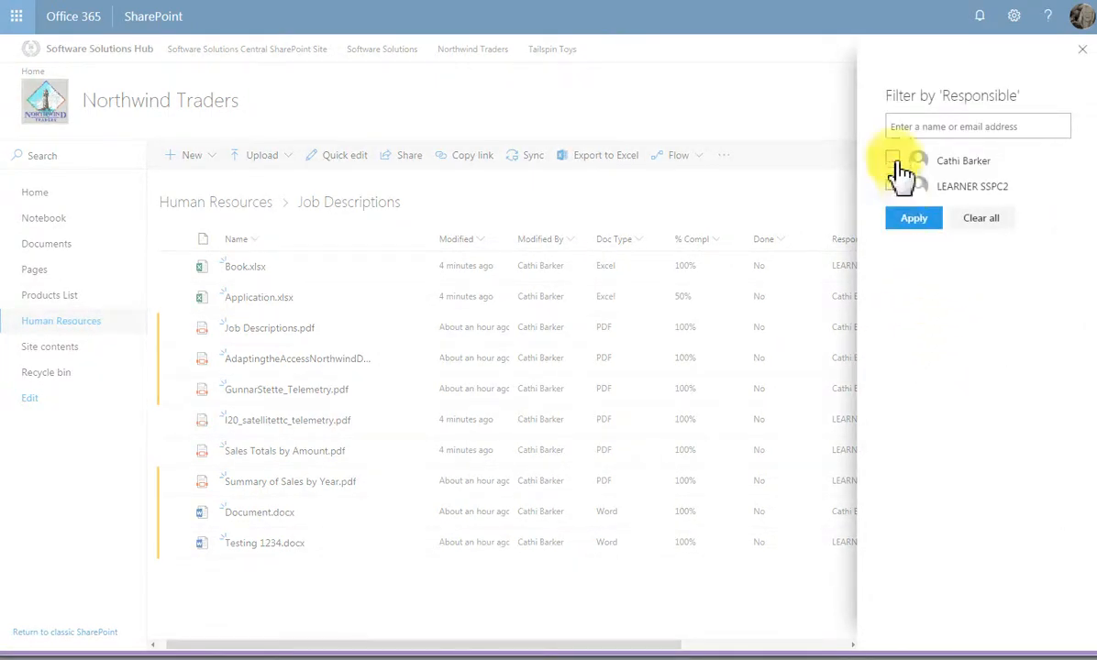
{"action": "left_click", "coordinate": [892, 159]}
{"action": "left_click", "coordinate": [911, 220]}
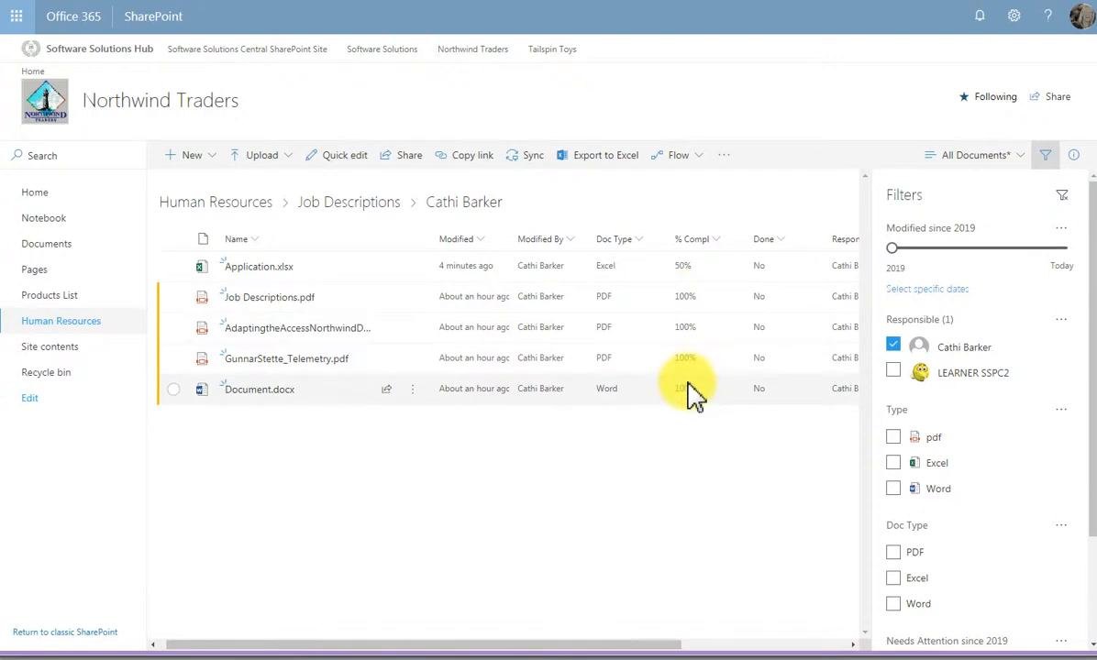
Narrow the filtered documents to those with a % Compl value of 100%.
{"action": "left_click", "coordinate": [719, 241]}
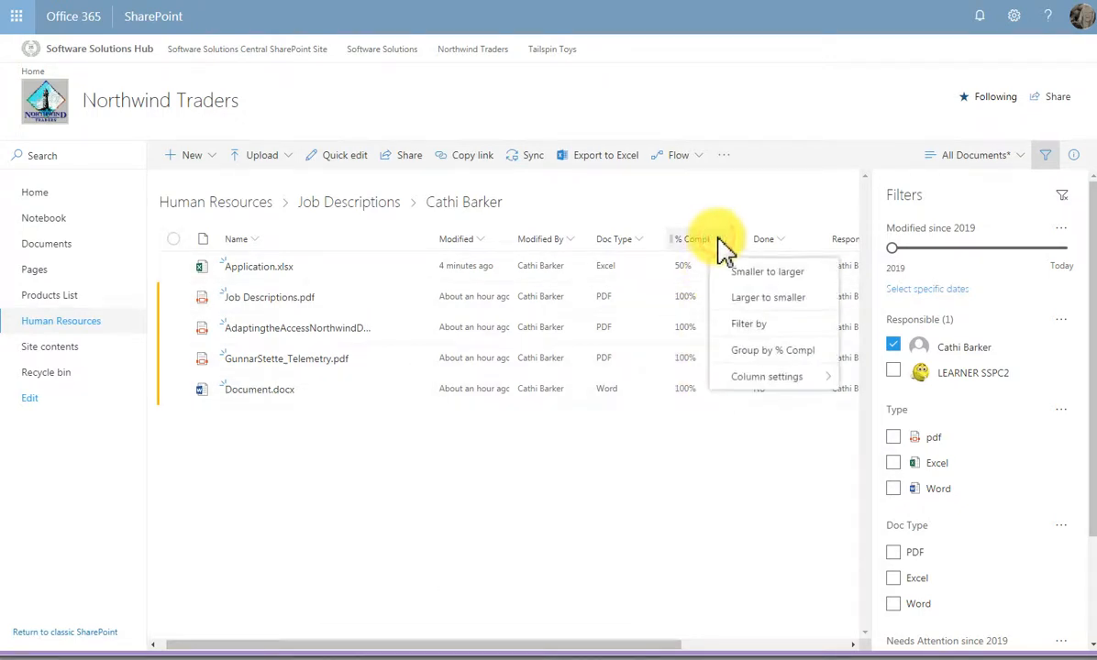
{"action": "left_click", "coordinate": [740, 326]}
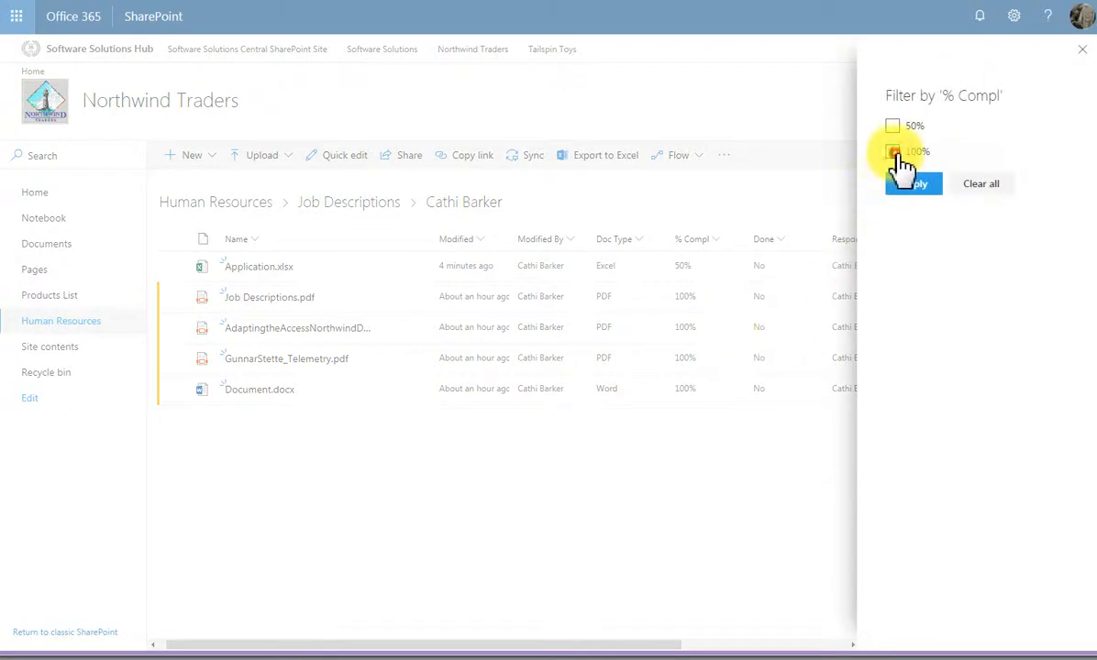
{"action": "left_click", "coordinate": [892, 151]}
{"action": "left_click", "coordinate": [917, 184]}
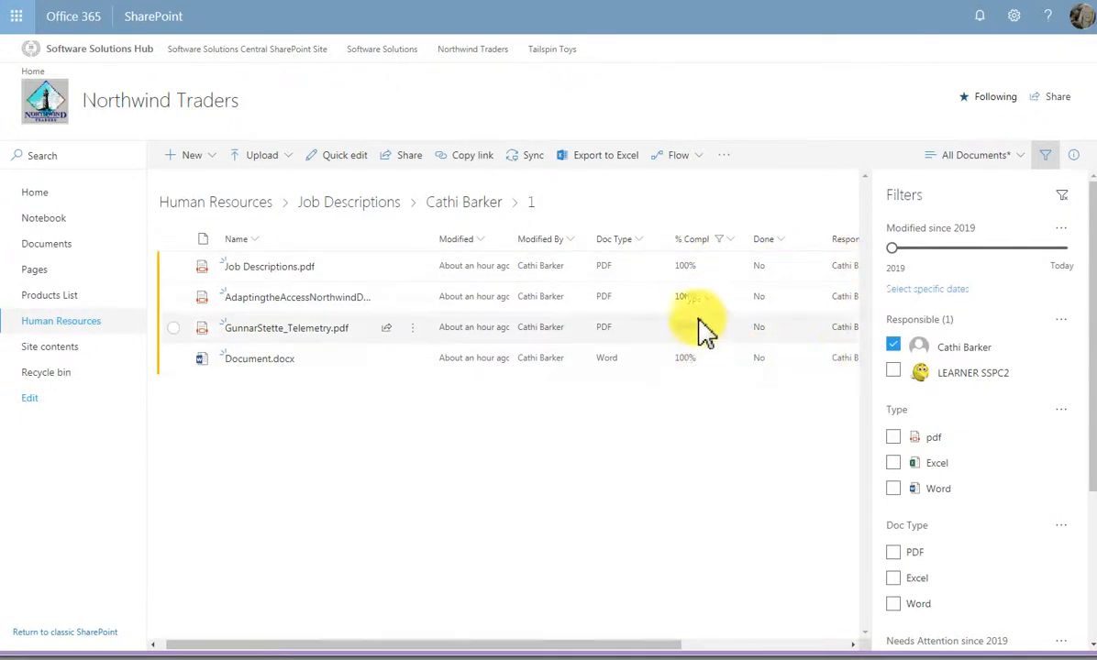
Add a Doc Type filter so only PDF documents are listed, and hide the filter options.
{"action": "left_click", "coordinate": [641, 239]}
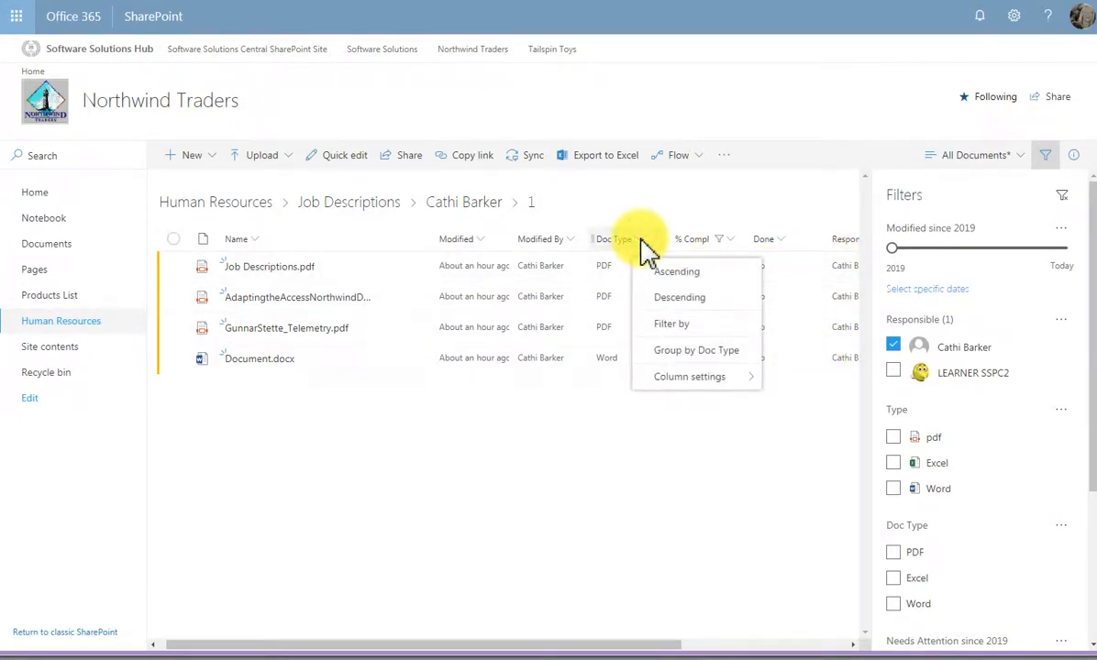
{"action": "left_click", "coordinate": [672, 325]}
{"action": "left_click", "coordinate": [893, 125]}
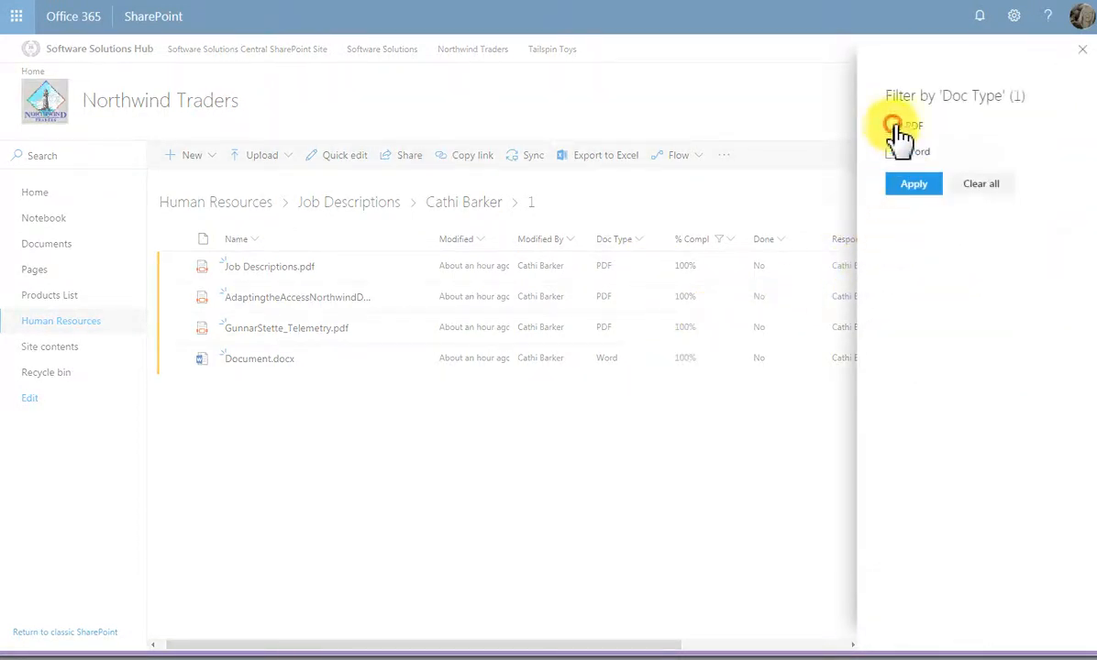
{"action": "left_click", "coordinate": [912, 187]}
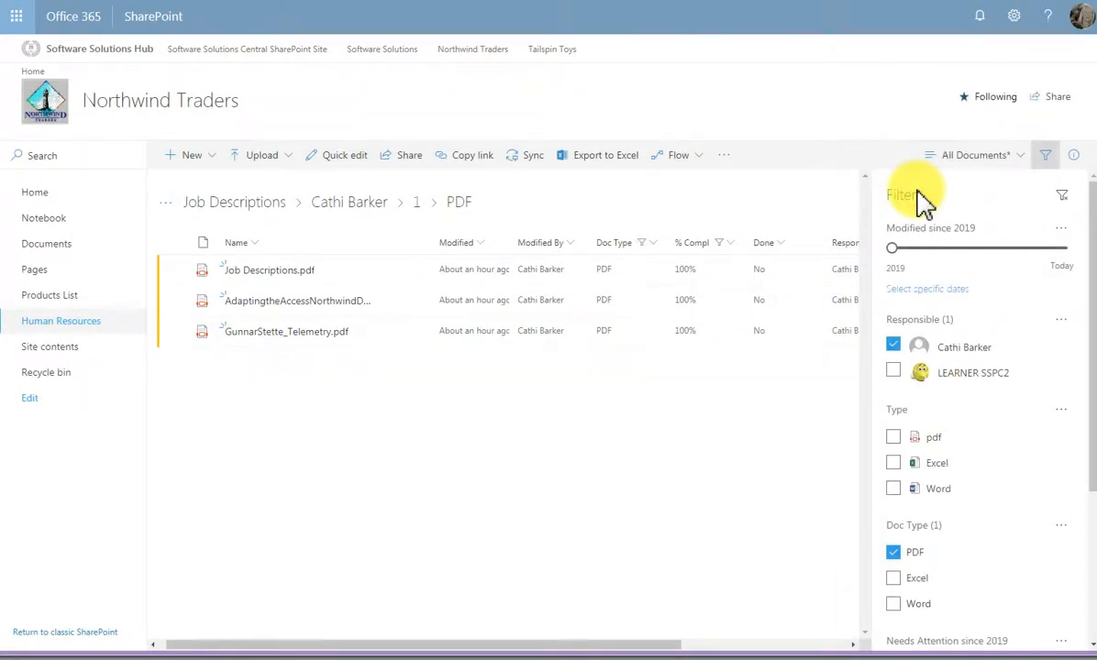
{"action": "left_click", "coordinate": [1046, 155]}
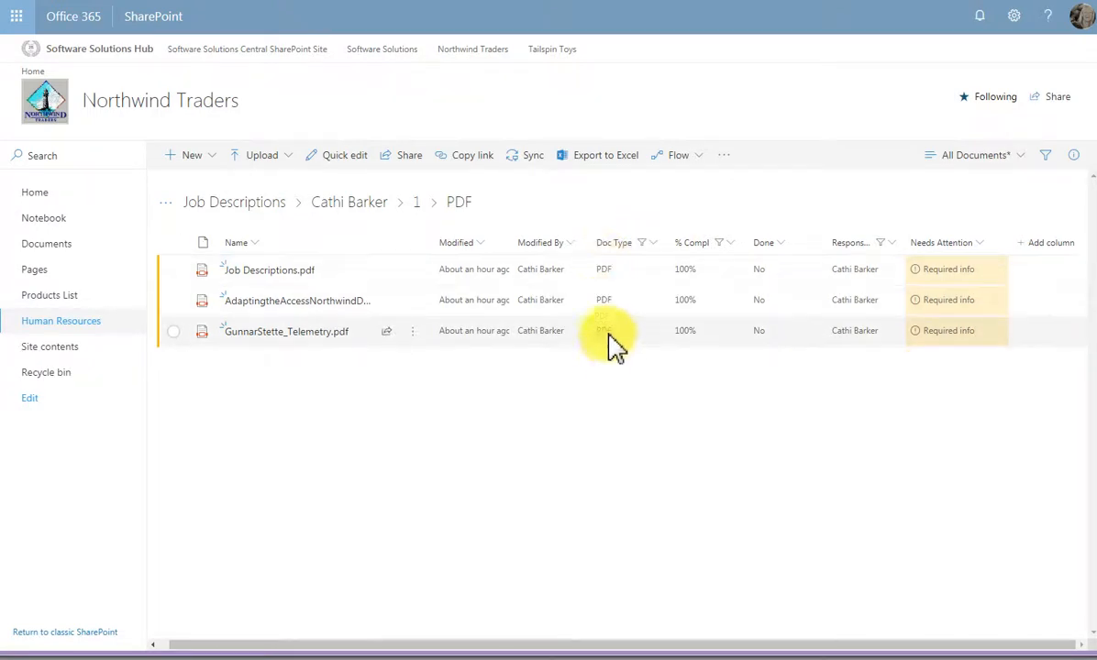
{"action": "left_click", "coordinate": [890, 244]}
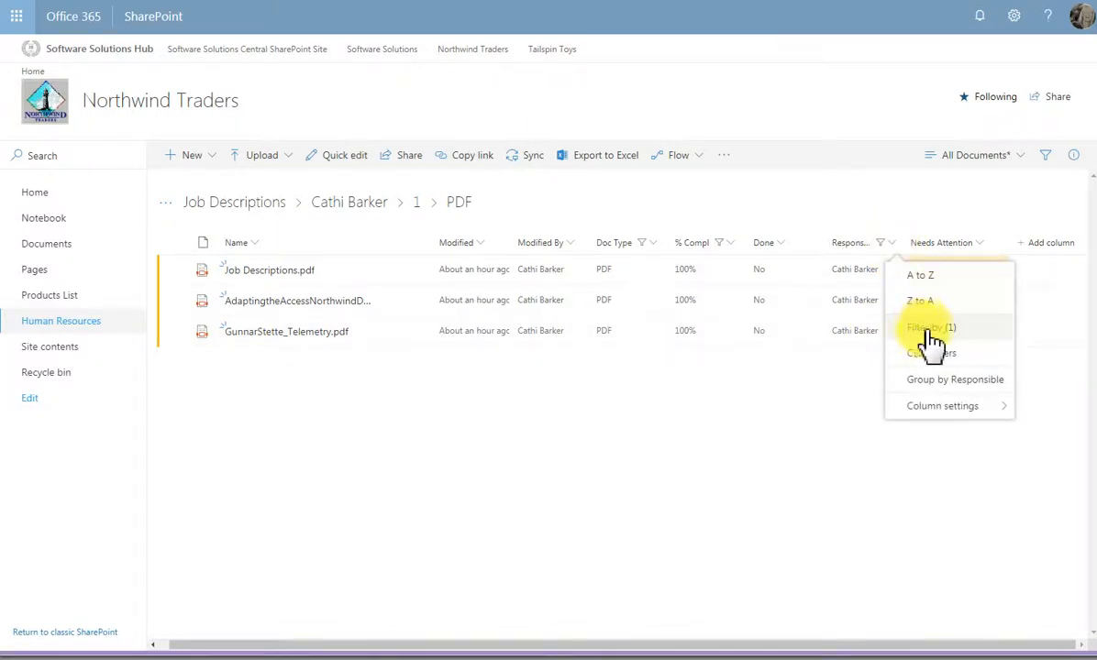
{"action": "left_click", "coordinate": [921, 328]}
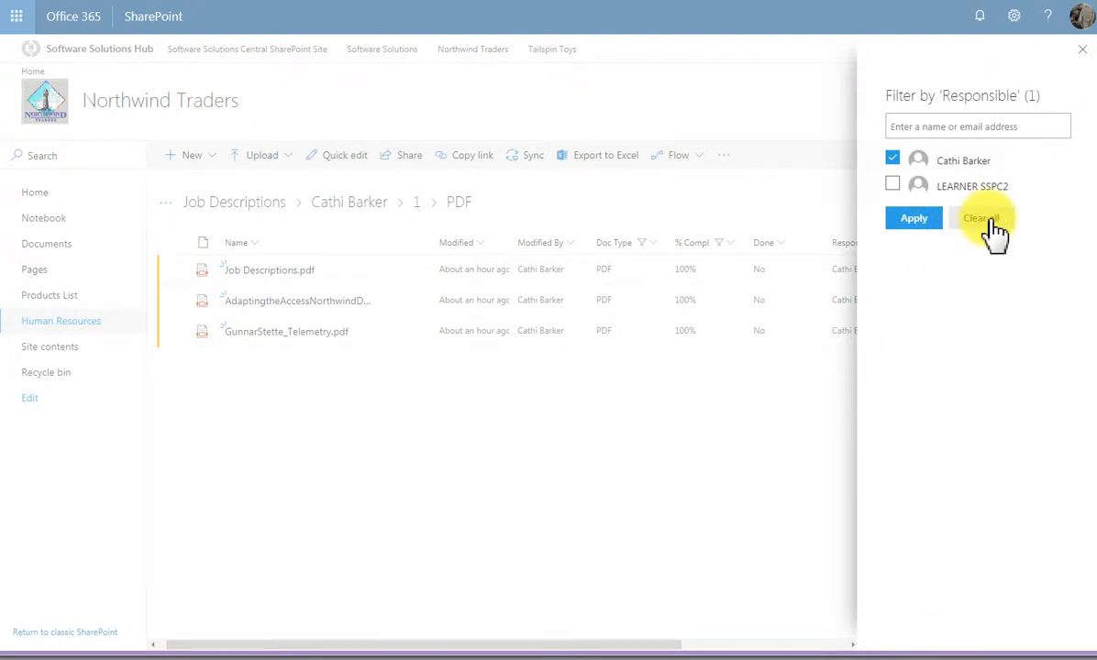
{"action": "left_click", "coordinate": [1082, 49]}
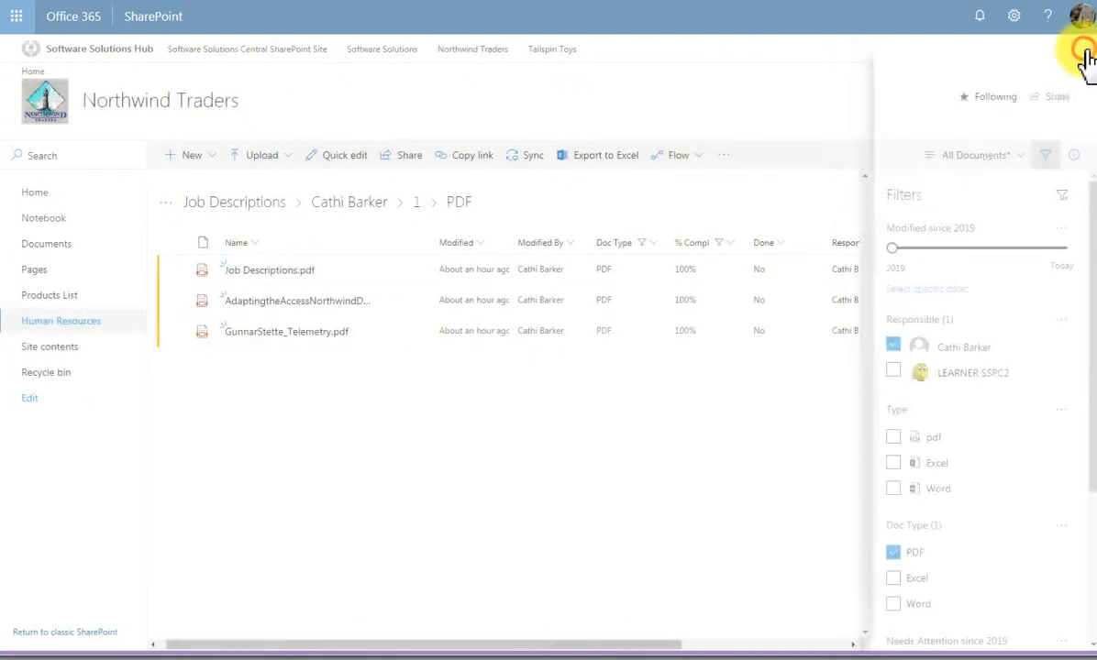
{"action": "left_click", "coordinate": [1046, 153]}
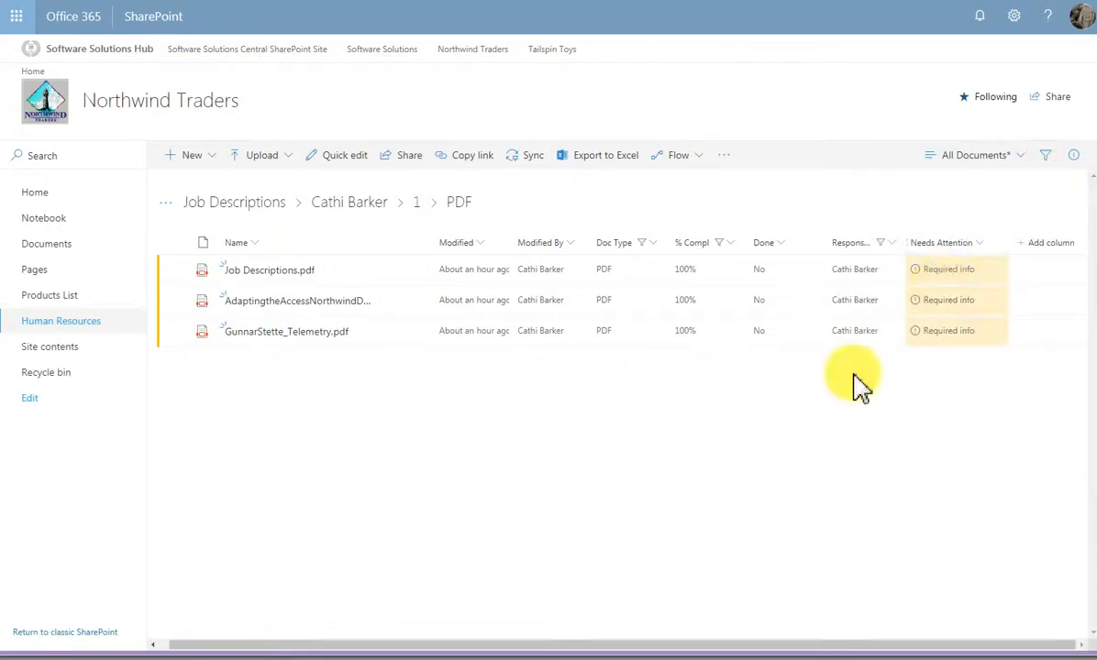
Clear the Responsible column's filter, and remove all remaining filters from the document list.
{"action": "left_click", "coordinate": [882, 243]}
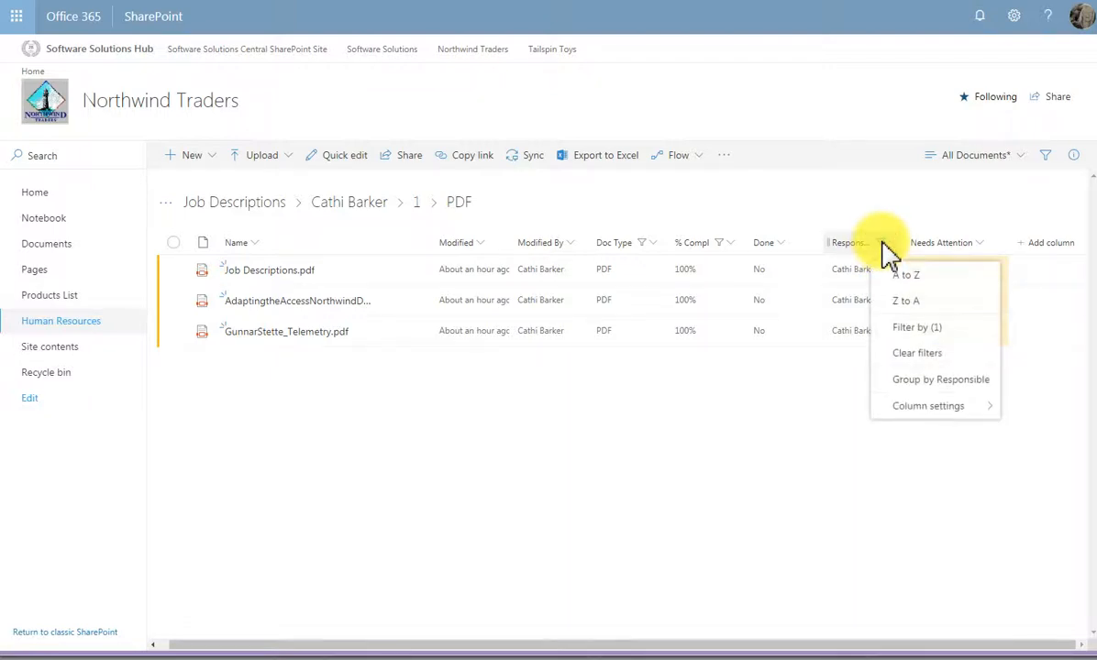
{"action": "left_click", "coordinate": [910, 354]}
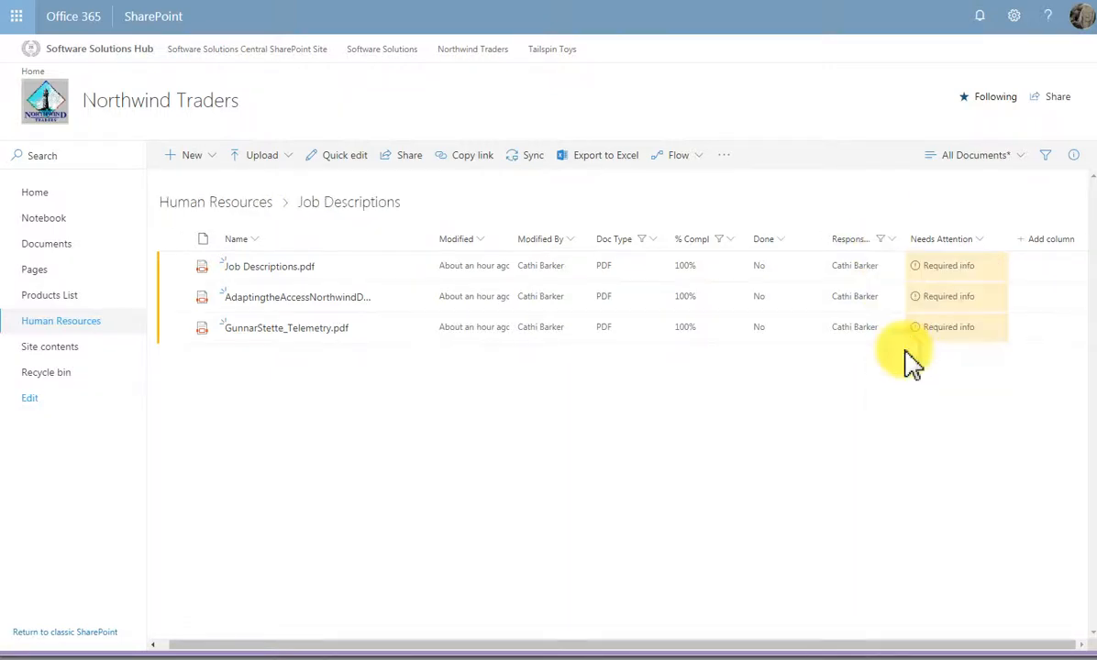
{"action": "left_click", "coordinate": [1047, 154]}
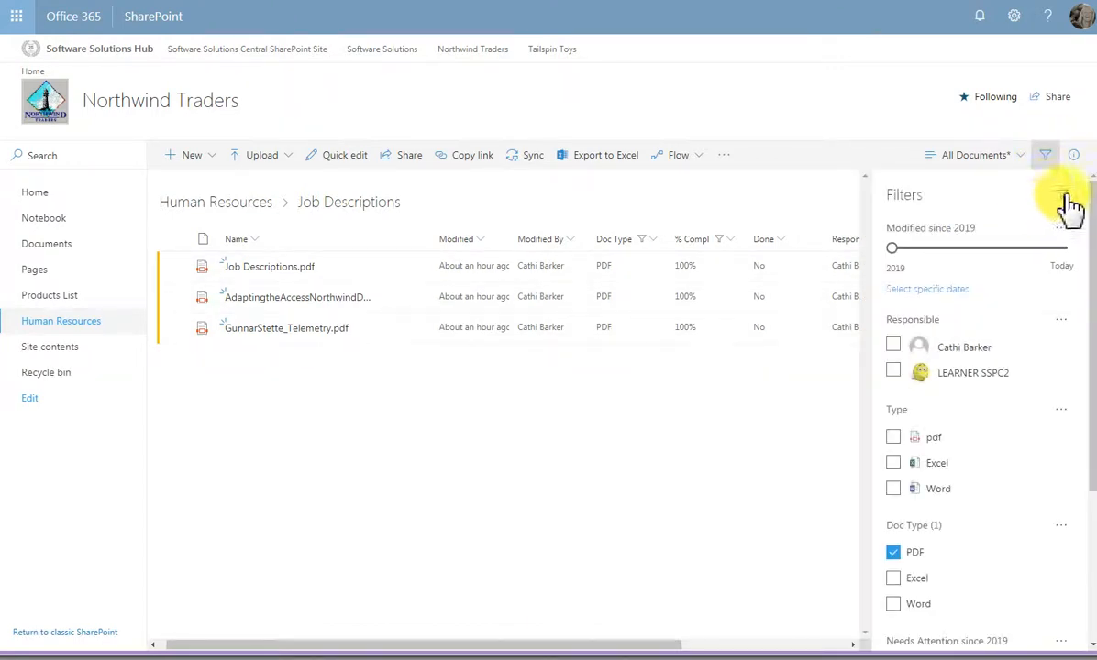
{"action": "left_click", "coordinate": [1063, 201]}
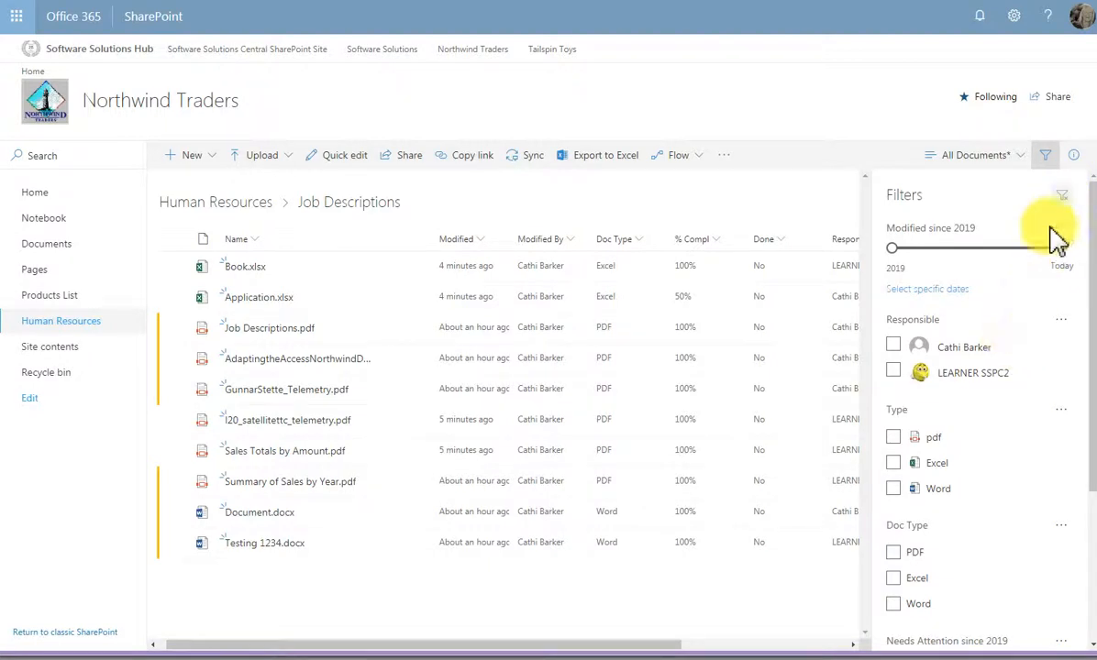
{"action": "left_click", "coordinate": [1047, 158]}
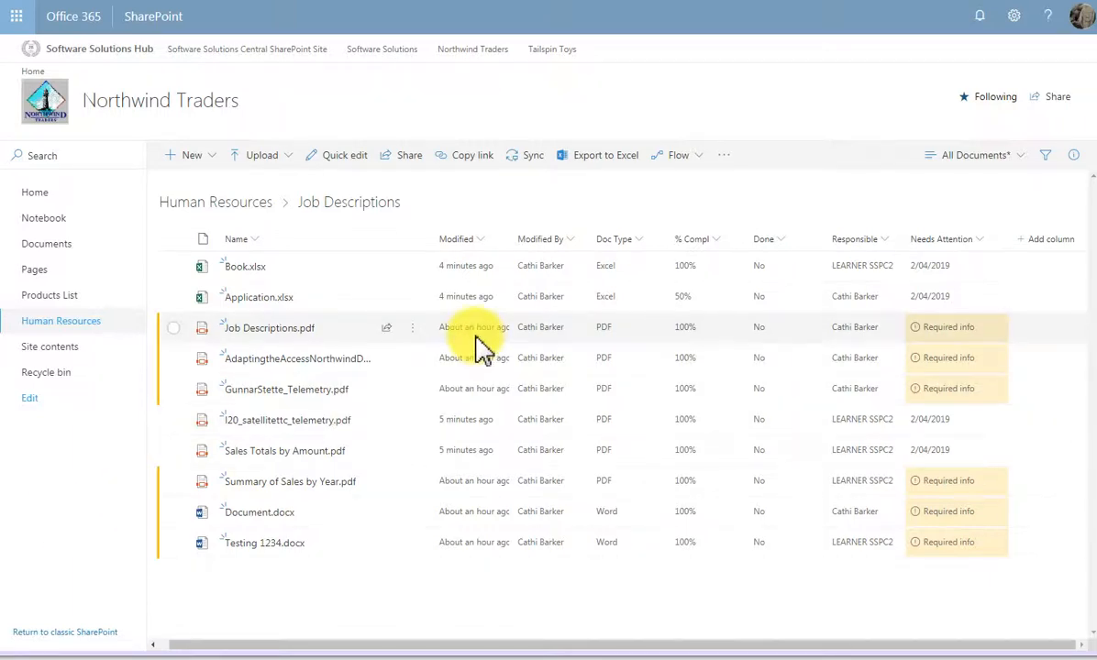
Open the Human Resources library settings and start editing the All Documents view.
{"action": "left_click", "coordinate": [1013, 17]}
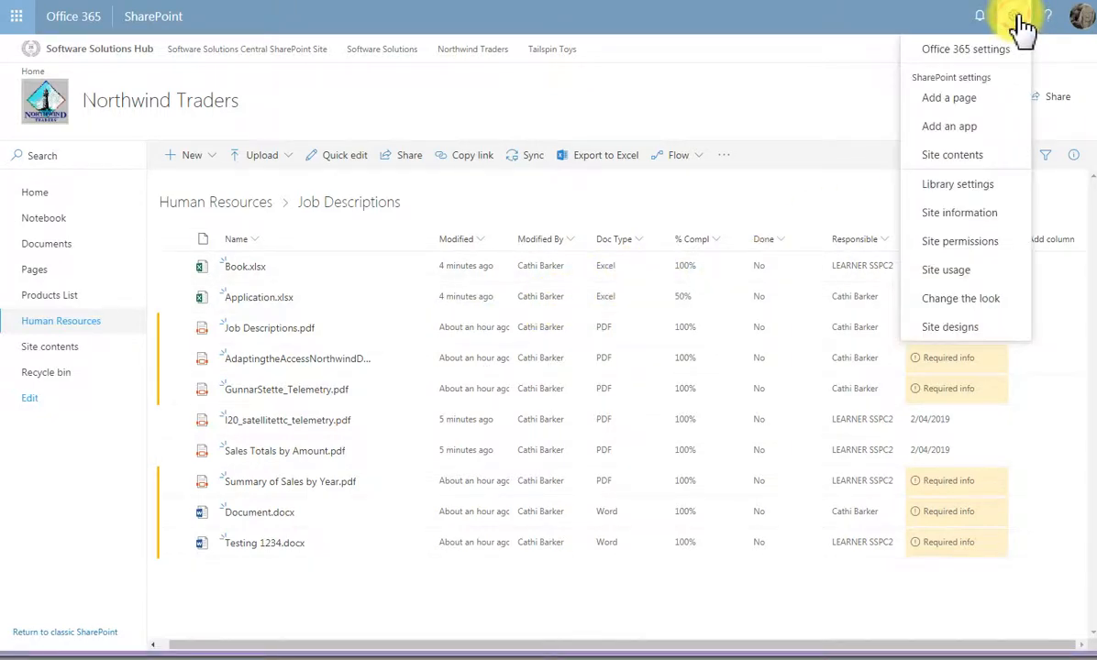
{"action": "left_click", "coordinate": [974, 188]}
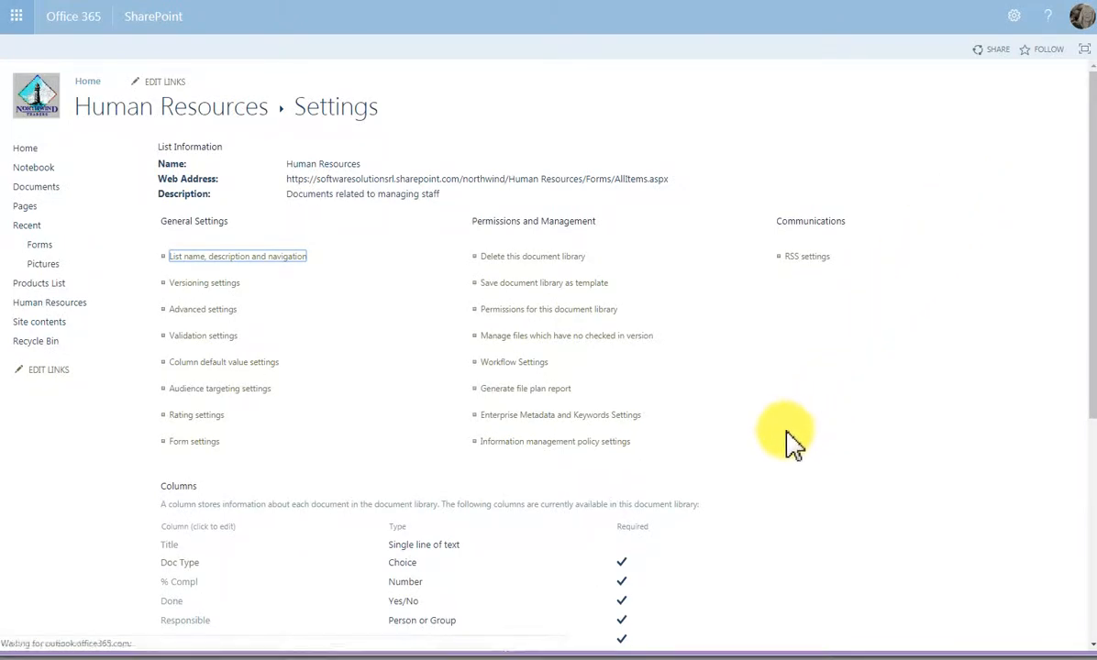
{"action": "scroll", "coordinate": [784, 445], "scroll_direction": "down", "scroll_amount": 4}
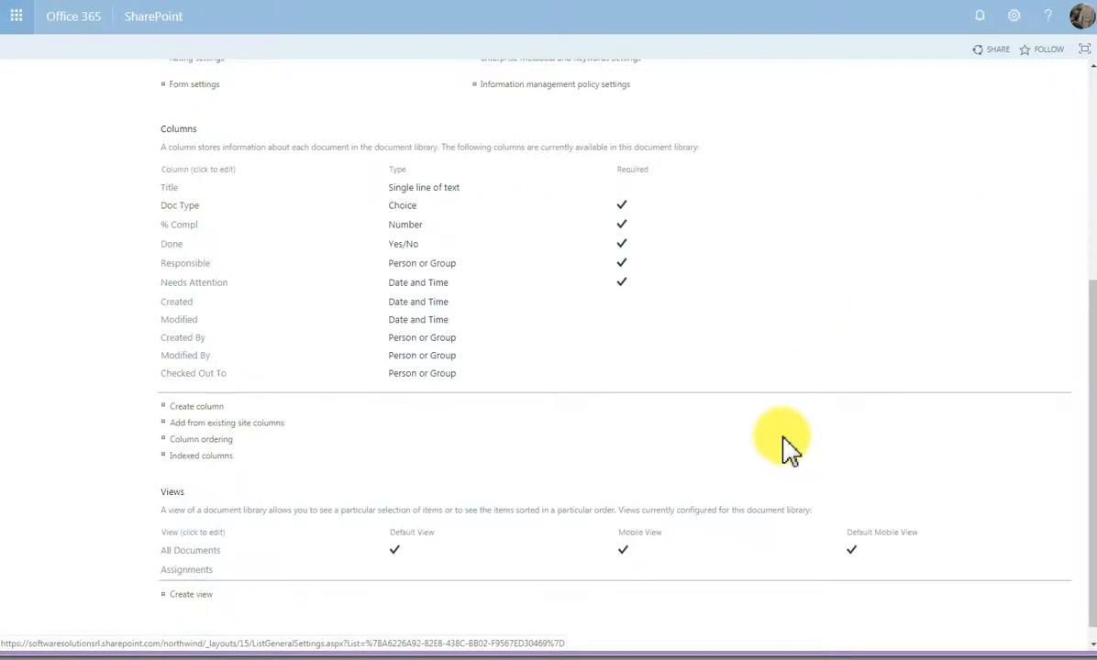
{"action": "scroll", "coordinate": [784, 445], "scroll_direction": "down", "scroll_amount": 1}
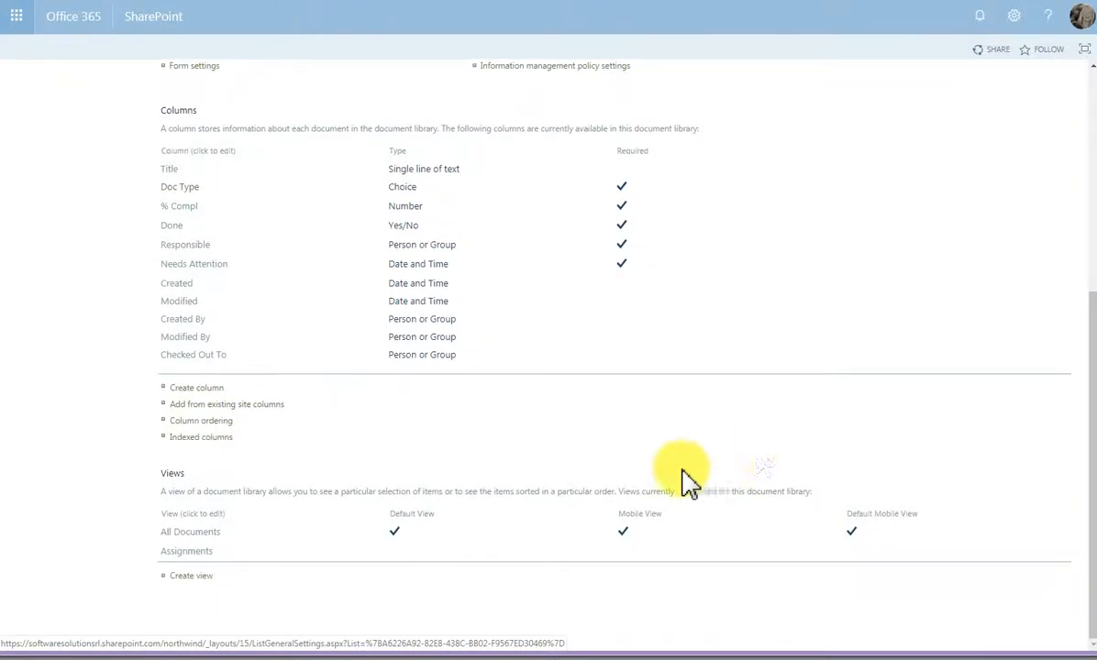
{"action": "left_click", "coordinate": [189, 535]}
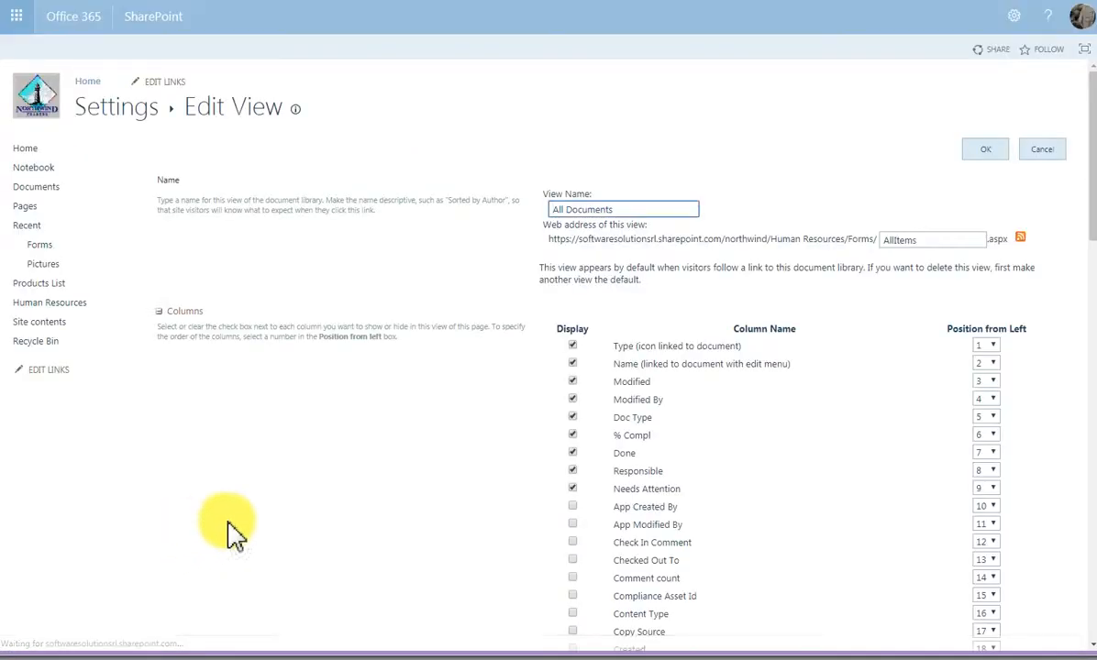
Set the view's filter to show items only when Created By is equal to [Me].
{"action": "scroll", "coordinate": [757, 467], "scroll_direction": "down", "scroll_amount": 3}
{"action": "scroll", "coordinate": [757, 470], "scroll_direction": "down", "scroll_amount": 7}
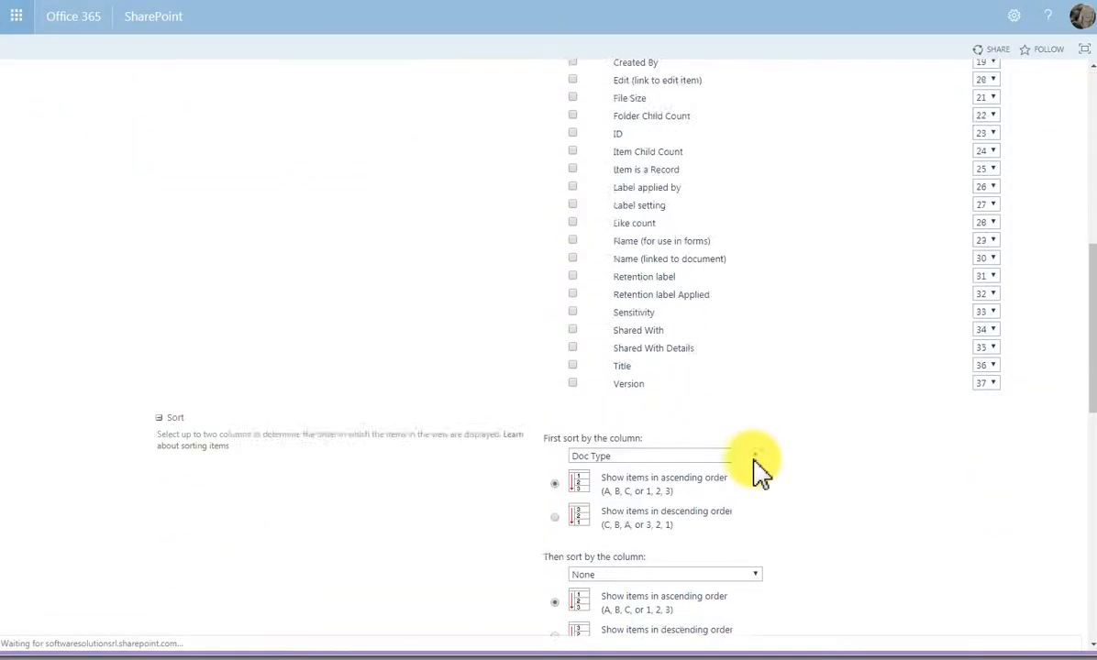
{"action": "scroll", "coordinate": [758, 470], "scroll_direction": "down", "scroll_amount": 2}
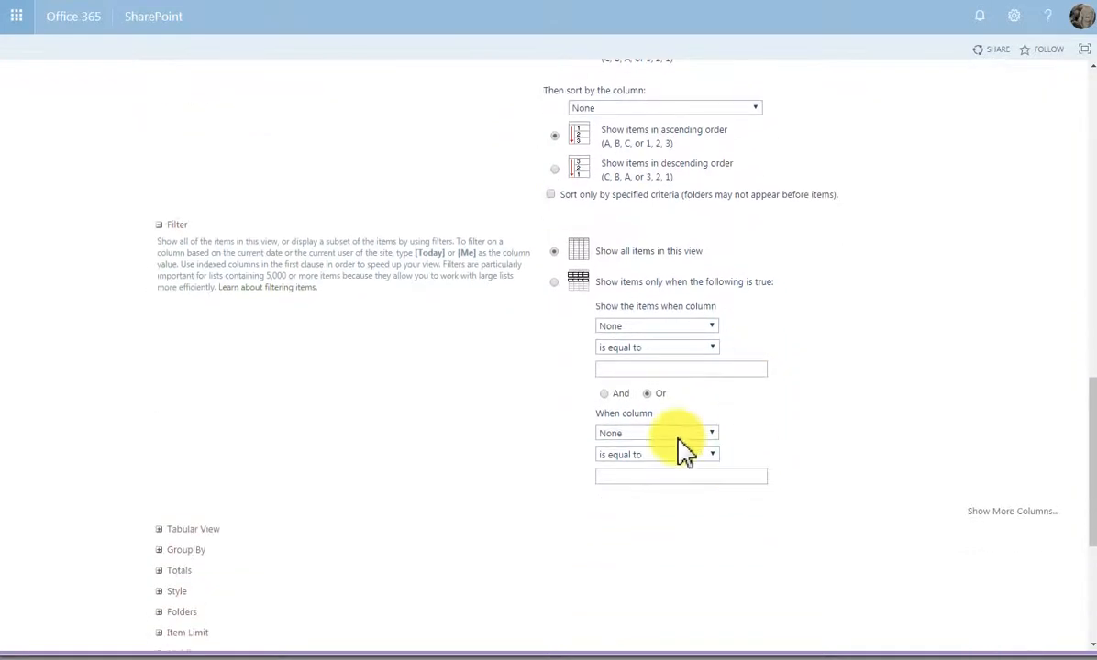
{"action": "left_click", "coordinate": [553, 282]}
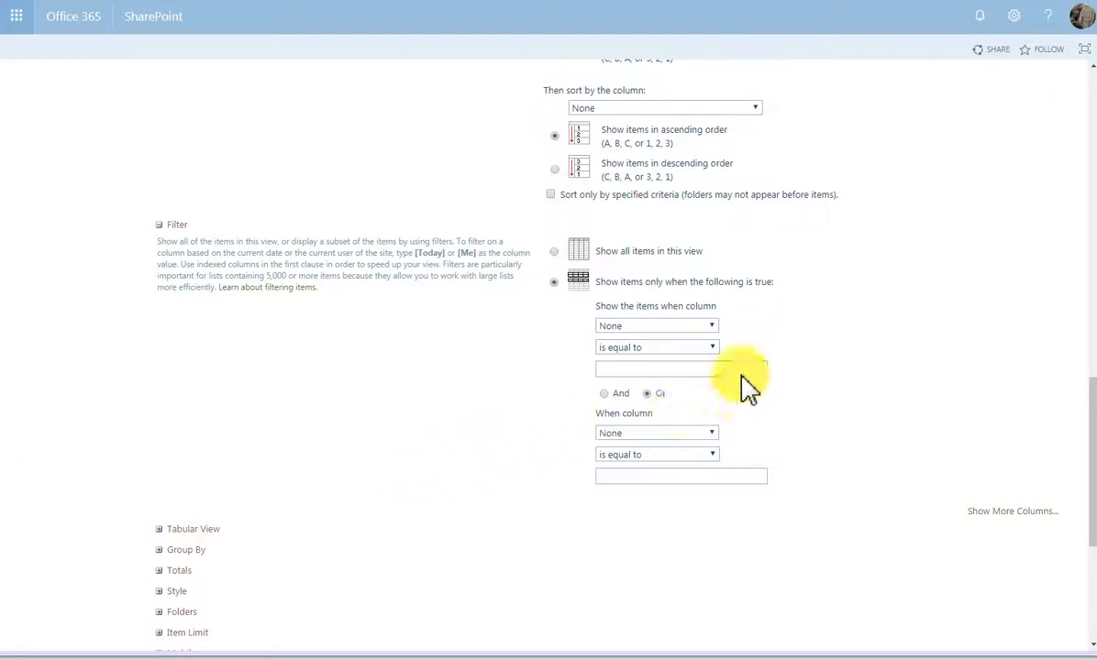
{"action": "left_click", "coordinate": [711, 326]}
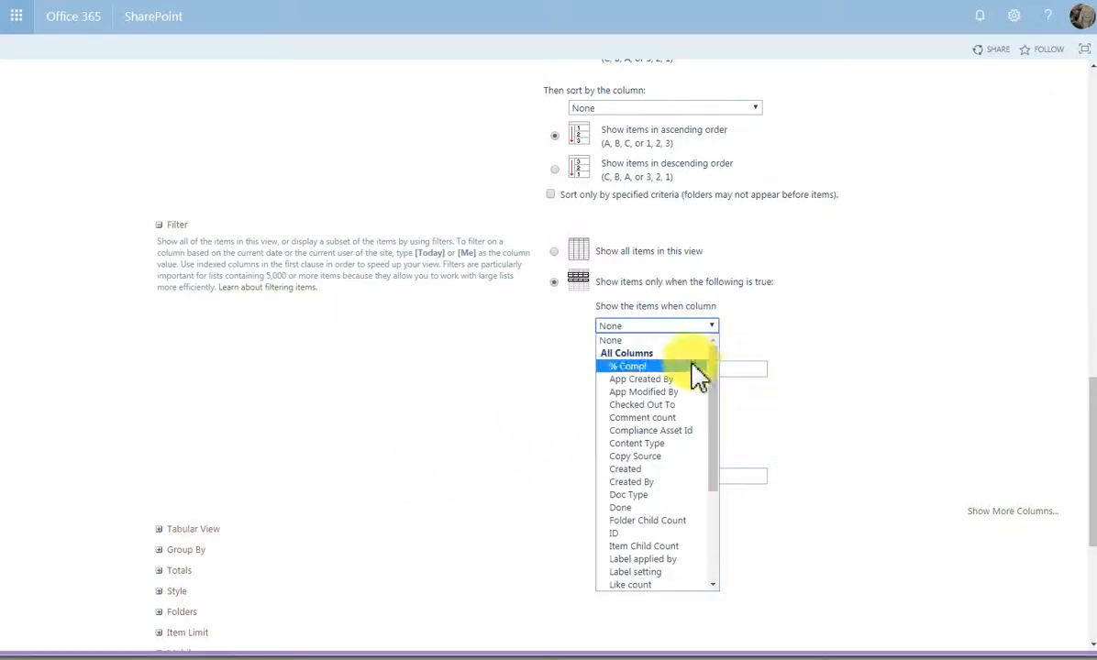
{"action": "left_click", "coordinate": [631, 481]}
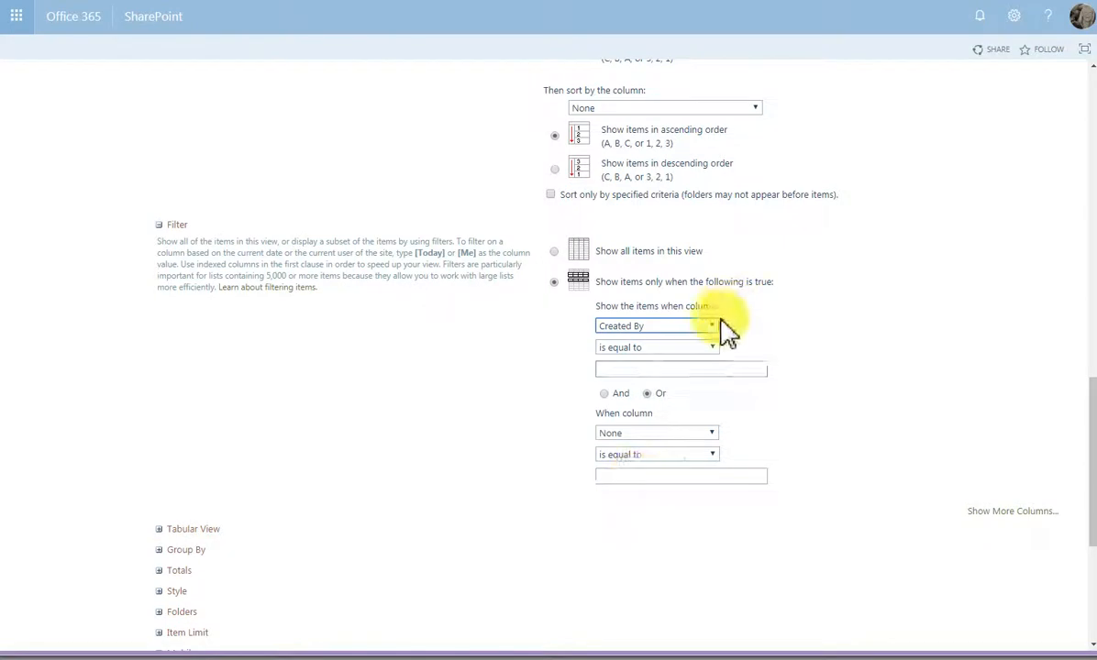
{"action": "left_click", "coordinate": [646, 370]}
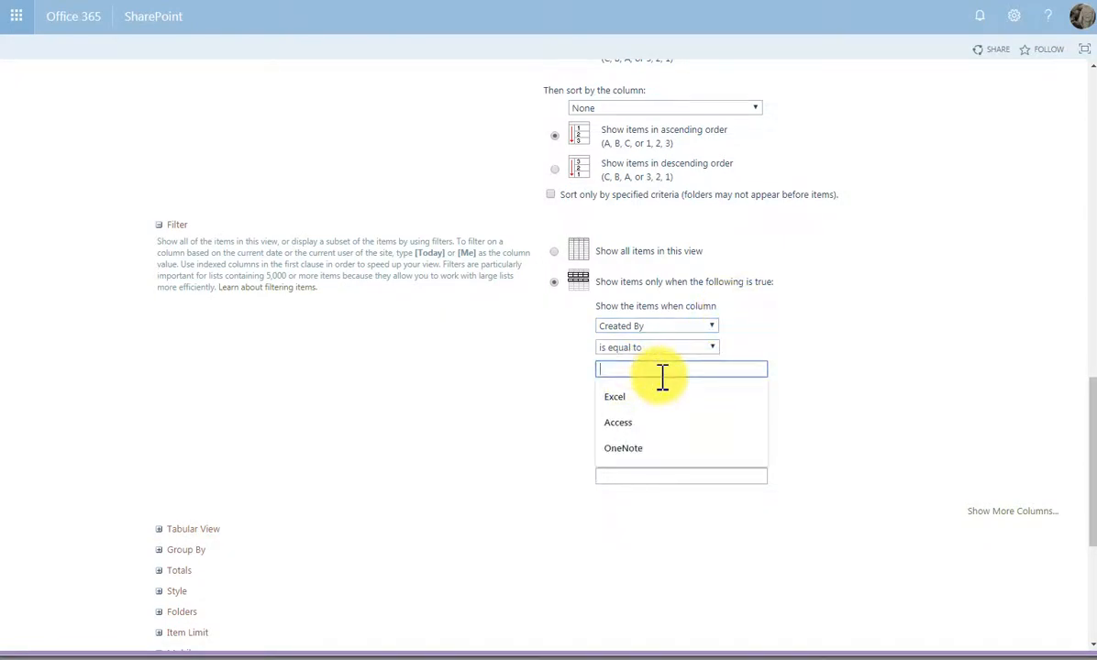
{"action": "type", "text": "[Me"}
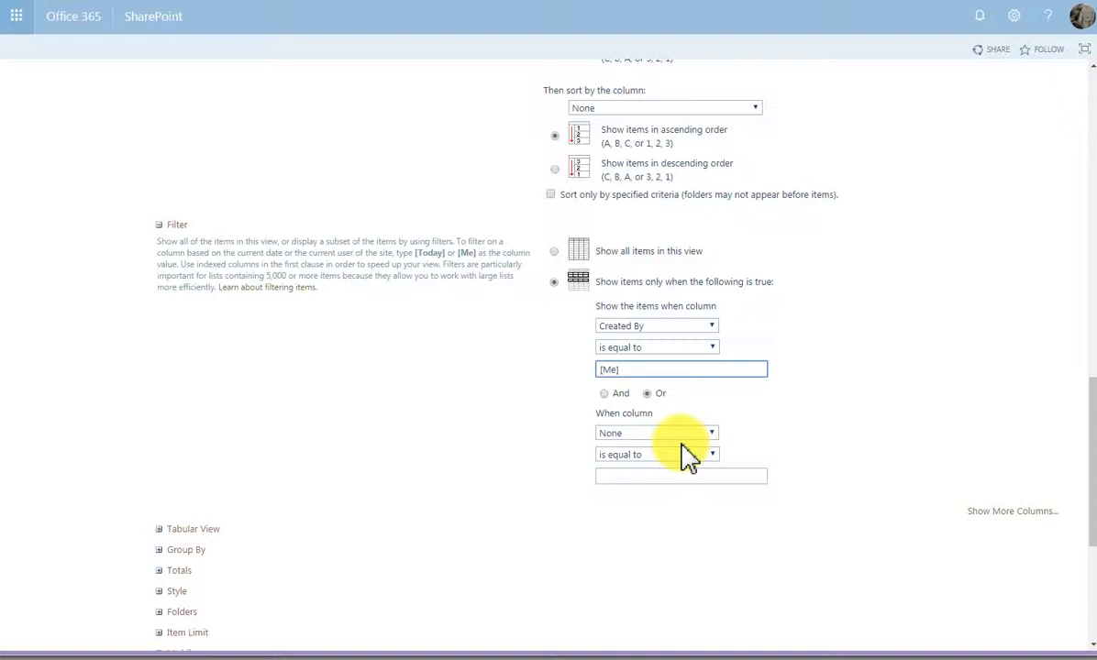
Replace the first filter condition with Modified is greater than or equal to [Today]-30.
{"action": "key", "text": "BackSpace"}
{"action": "key", "text": "BackSpace"}
{"action": "key", "text": "BackSpace"}
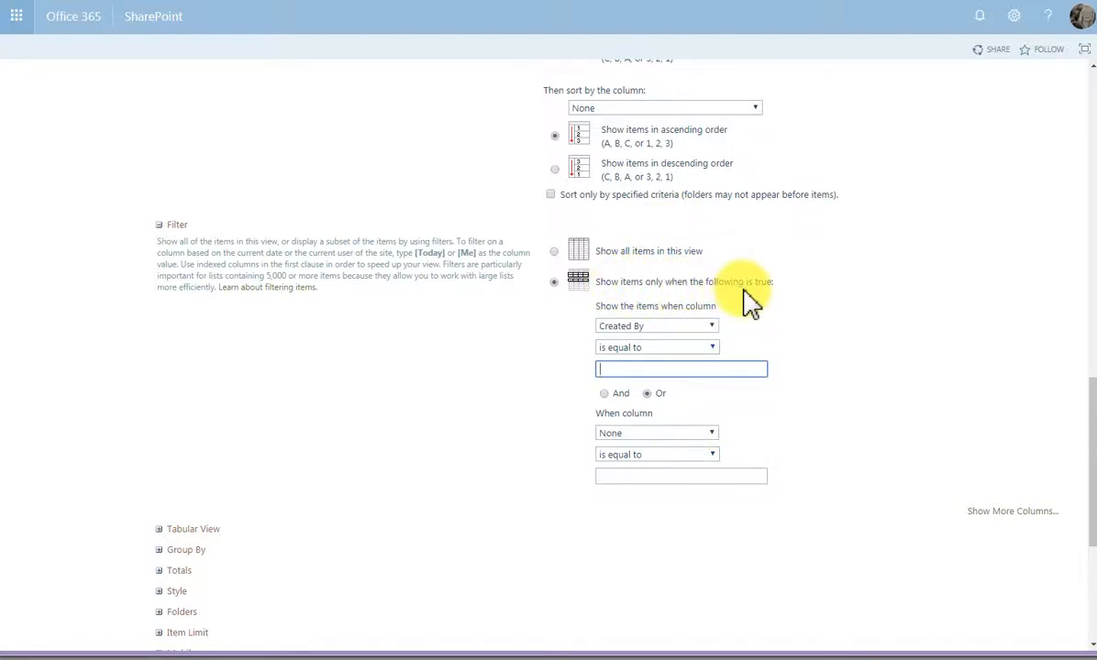
{"action": "left_click", "coordinate": [712, 328]}
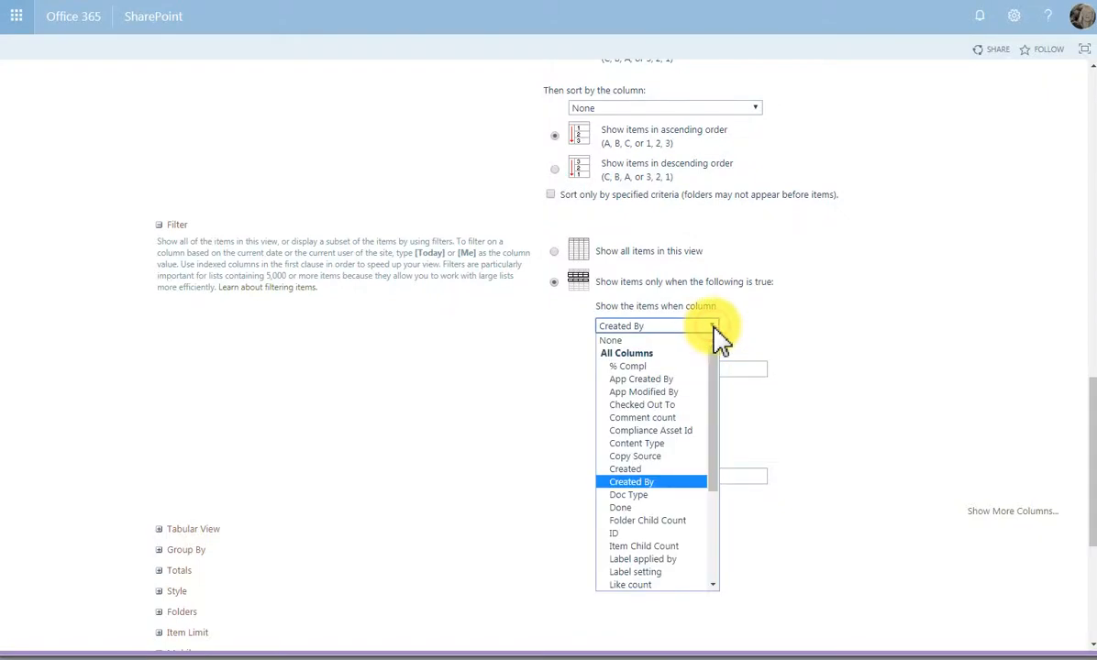
{"action": "scroll", "coordinate": [724, 499], "scroll_direction": "down", "scroll_amount": 2}
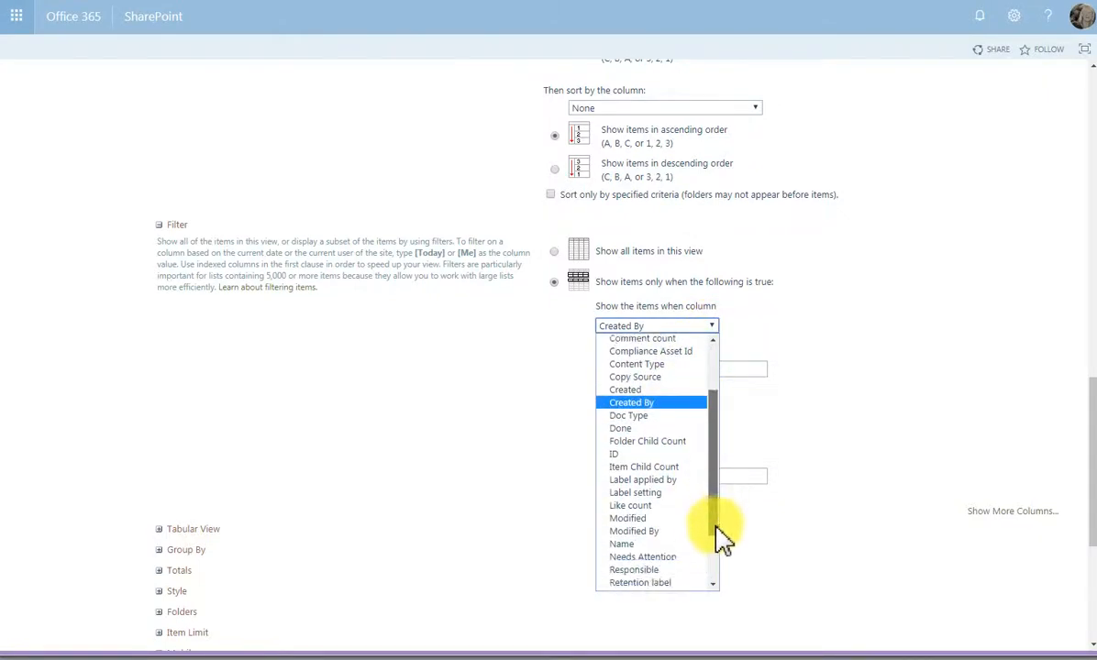
{"action": "left_click", "coordinate": [649, 521]}
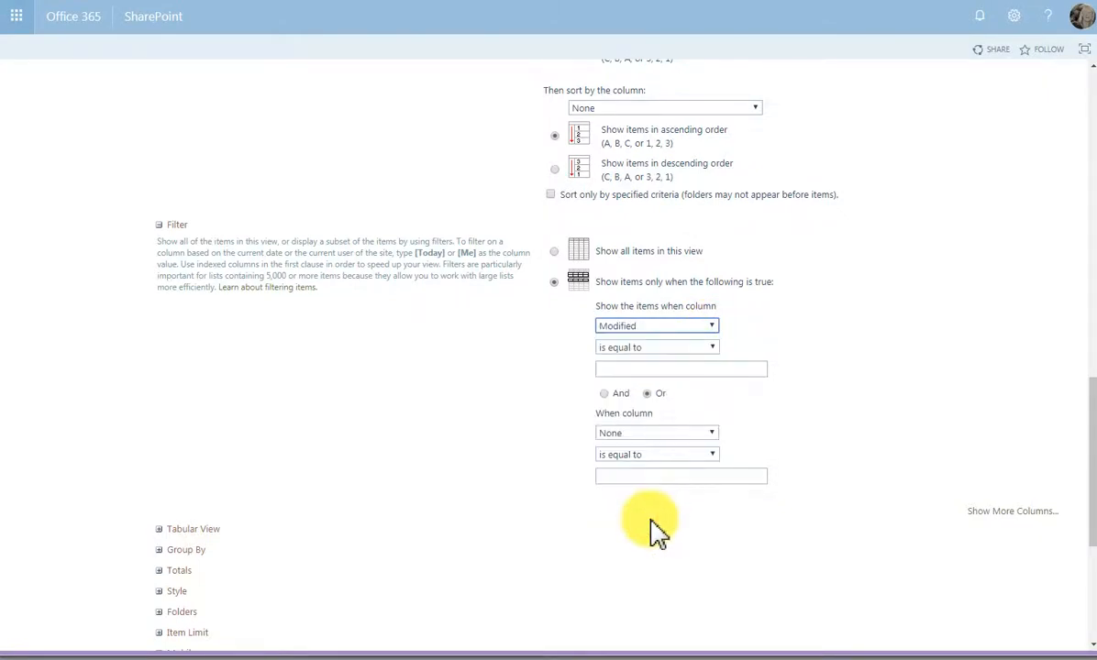
{"action": "left_click", "coordinate": [712, 347]}
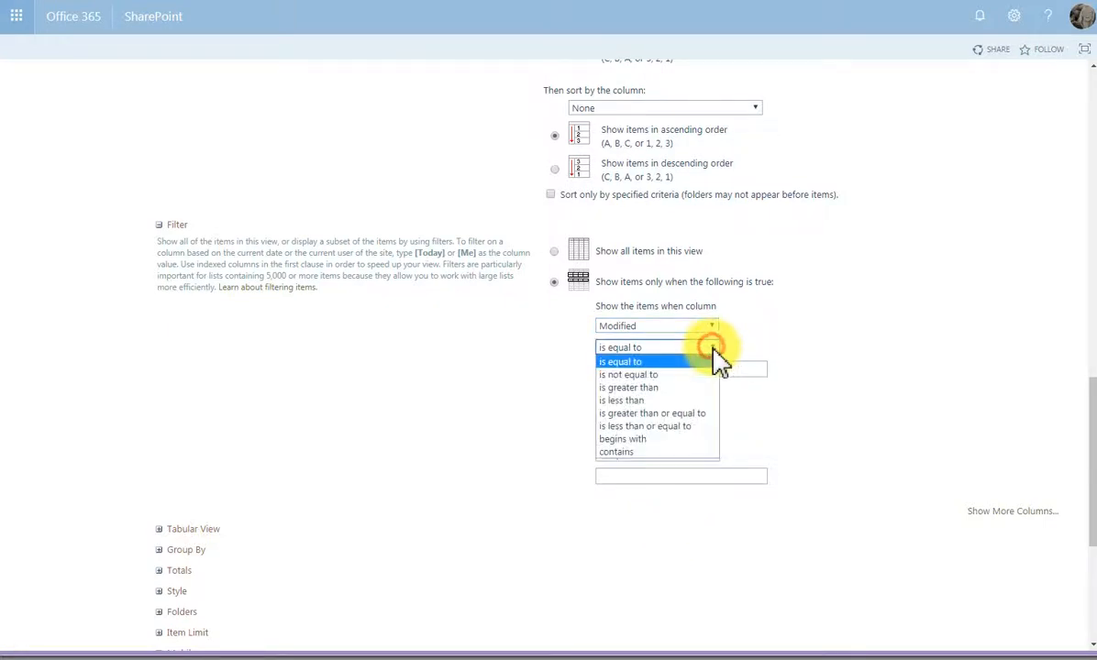
{"action": "left_click", "coordinate": [690, 414]}
{"action": "left_click", "coordinate": [626, 368]}
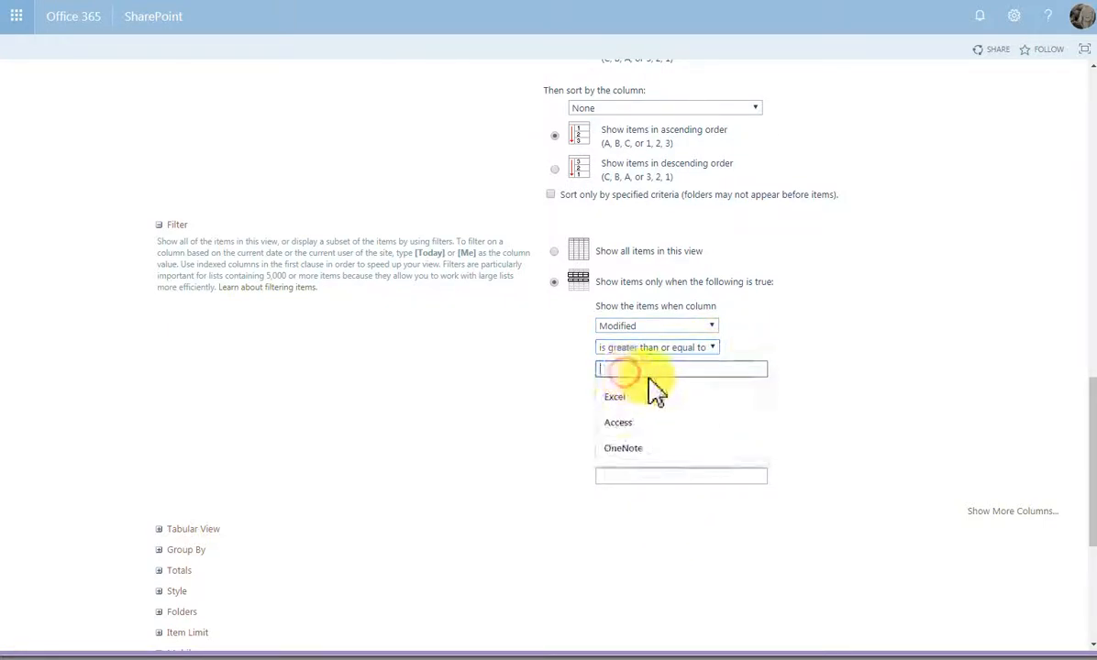
{"action": "type", "text": "[Today"}
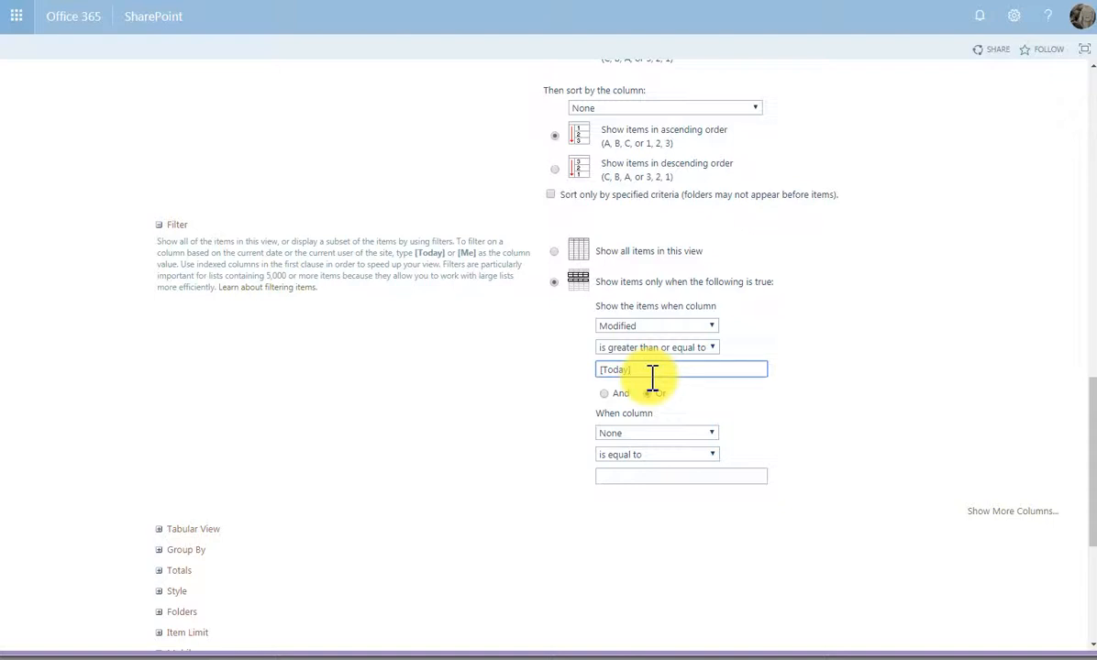
{"action": "type", "text": "30"}
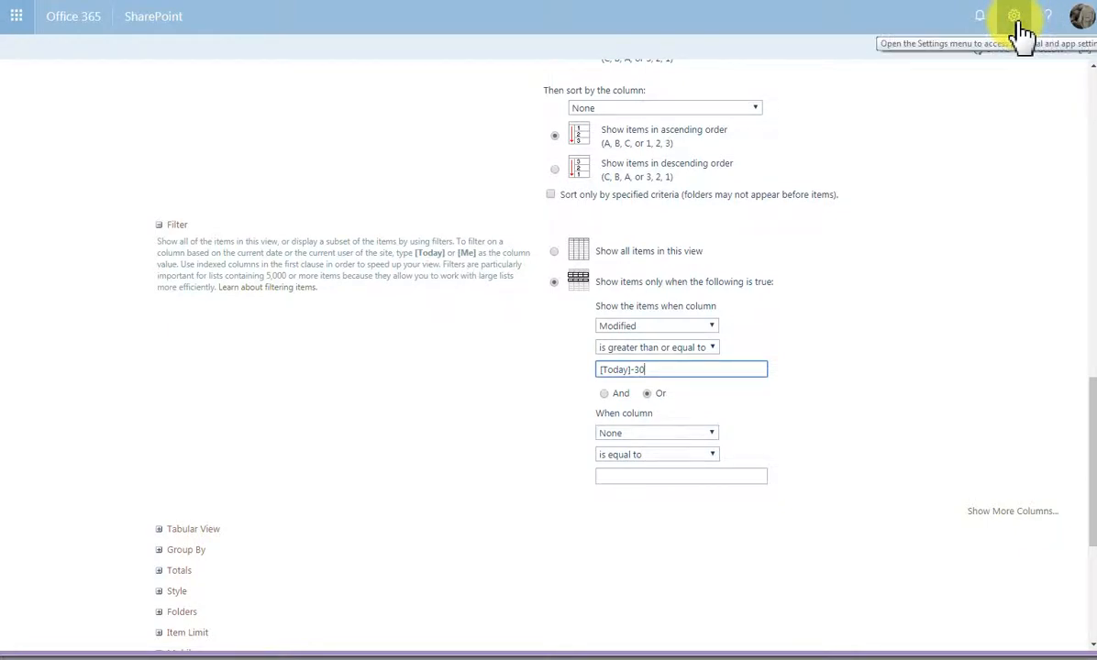
Discard the view changes and return to the Job Descriptions folder in the Human Resources library.
{"action": "scroll", "coordinate": [943, 453], "scroll_direction": "down", "scroll_amount": 4}
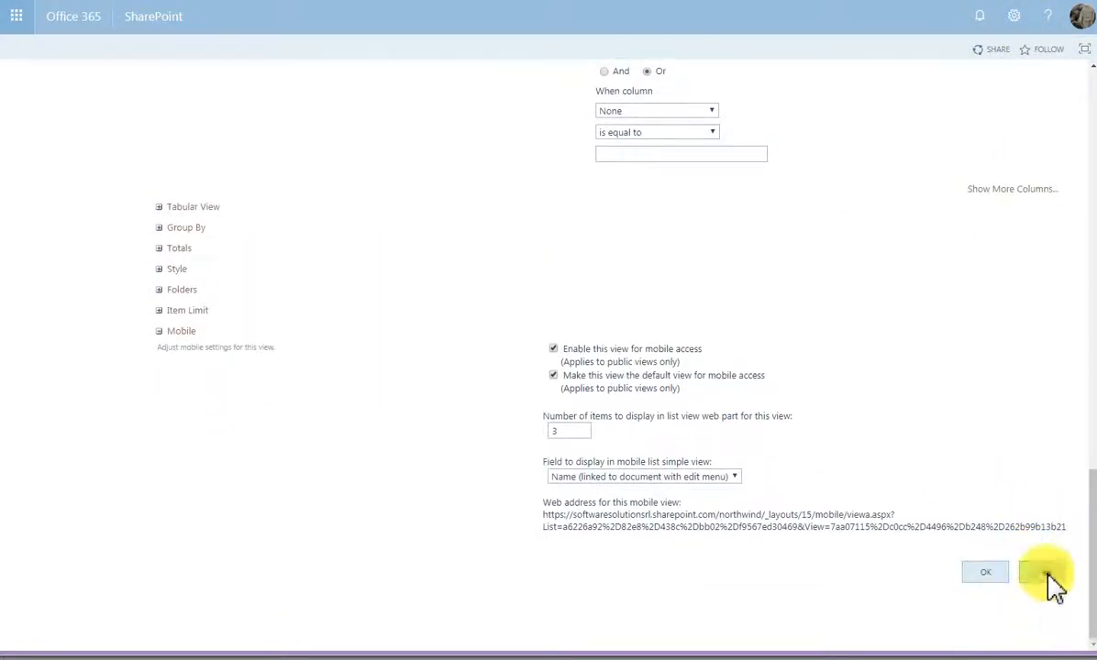
{"action": "left_click", "coordinate": [1067, 584]}
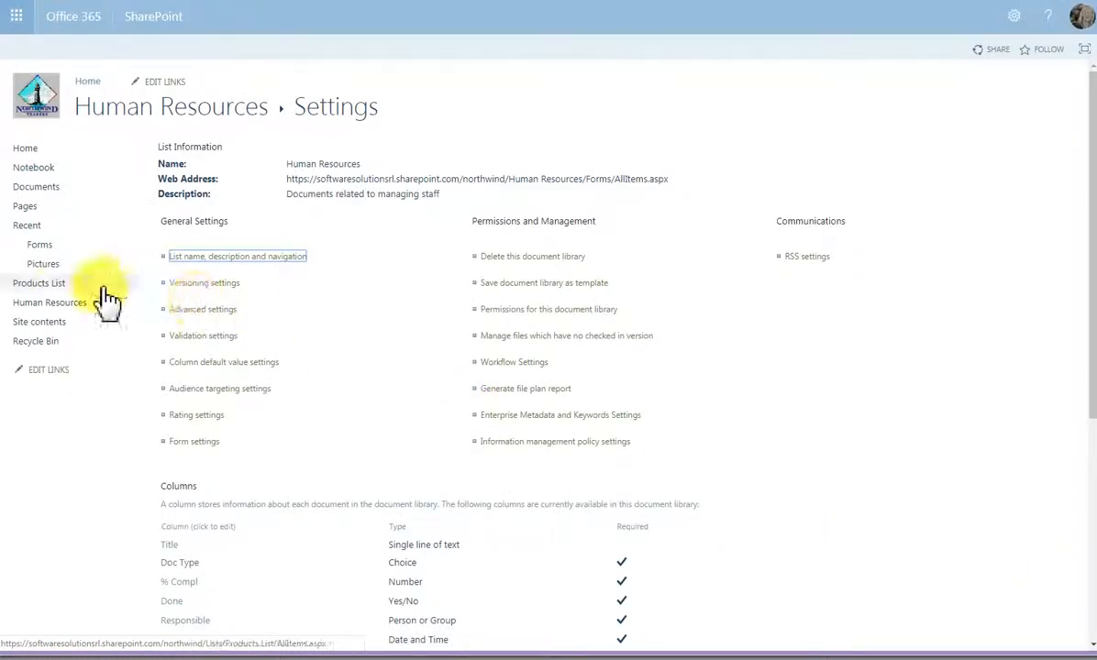
{"action": "left_click", "coordinate": [41, 303]}
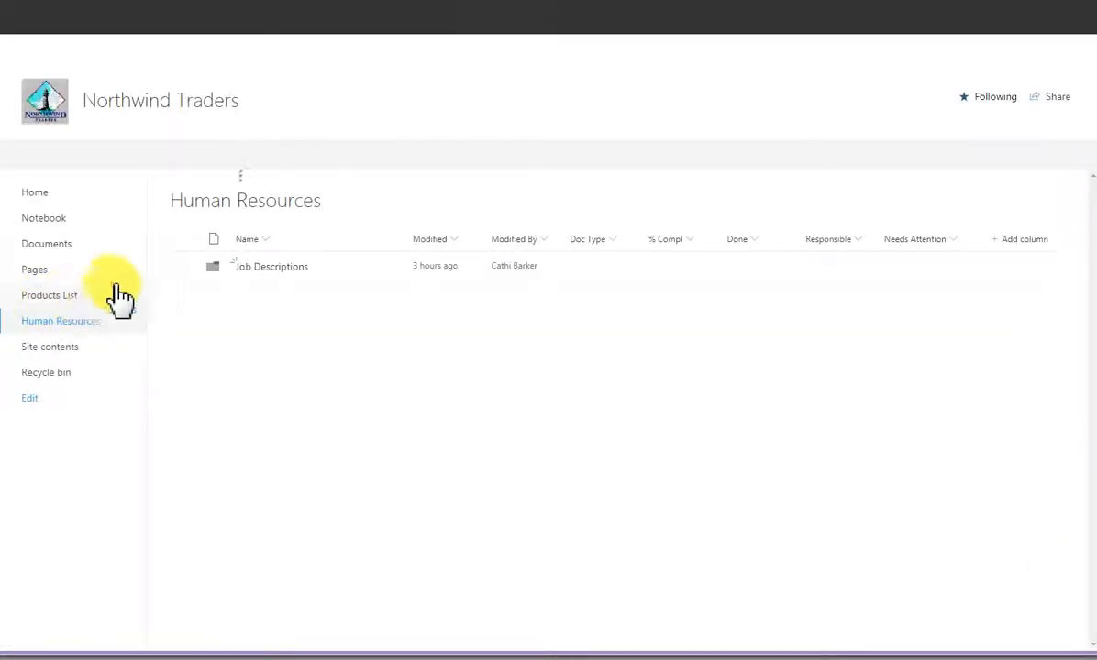
{"action": "left_click", "coordinate": [285, 268]}
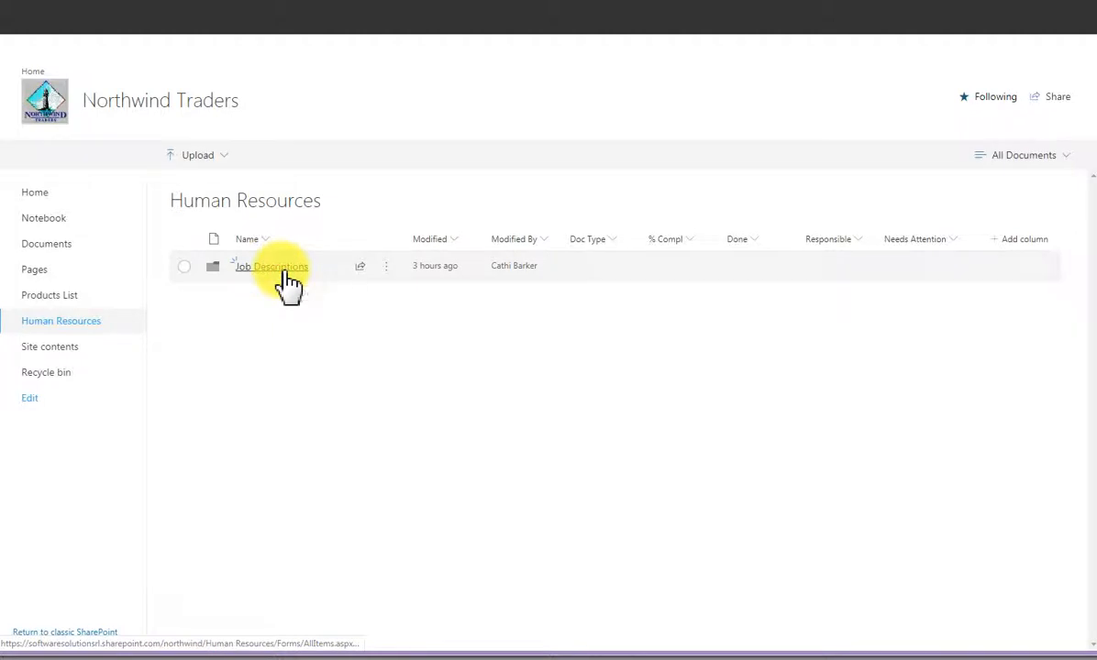